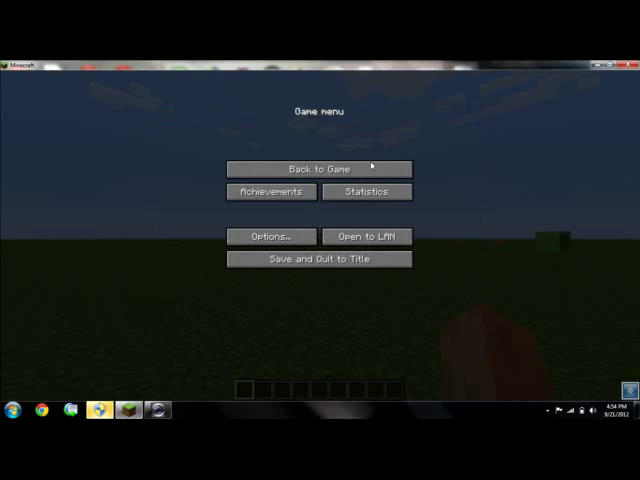
Close the Game menu with Back to Game and resume play on the grassy plain.
left_click(371, 167)
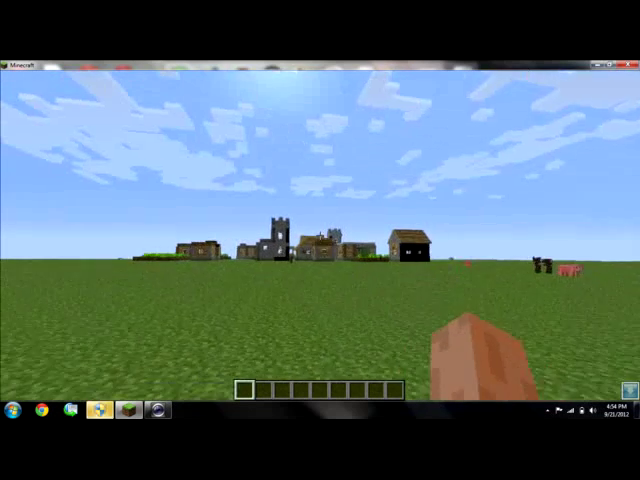
Walk across the plain past the stone tower into the village.
key("w")
key("w")
key("w")
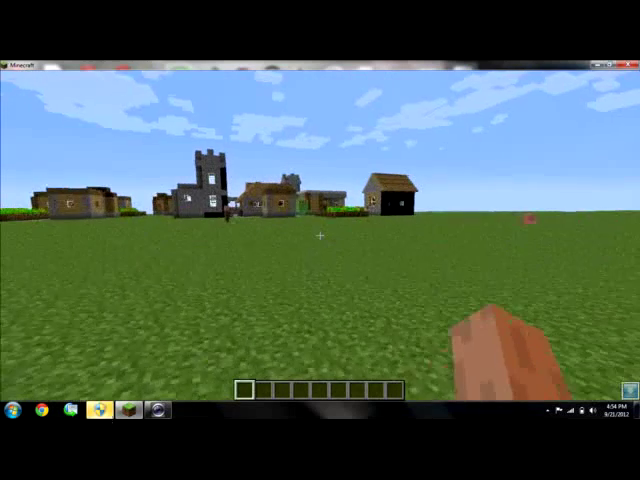
key("w")
key("w")
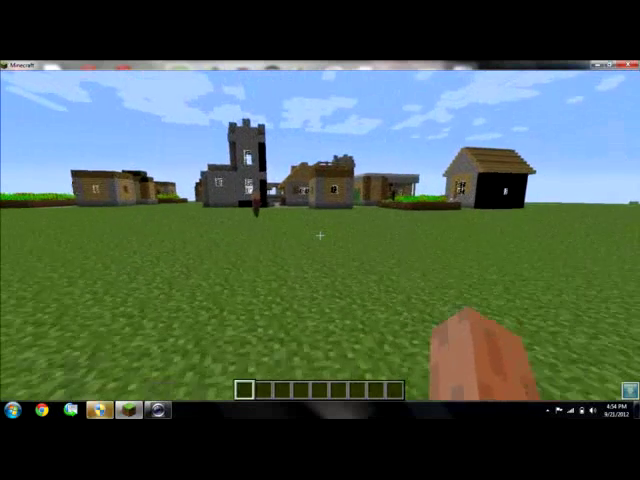
key("w")
key("w")
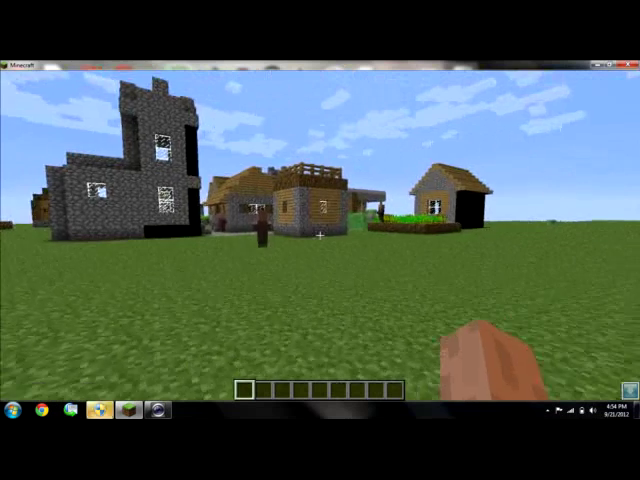
key("w")
key("w")
key("w")
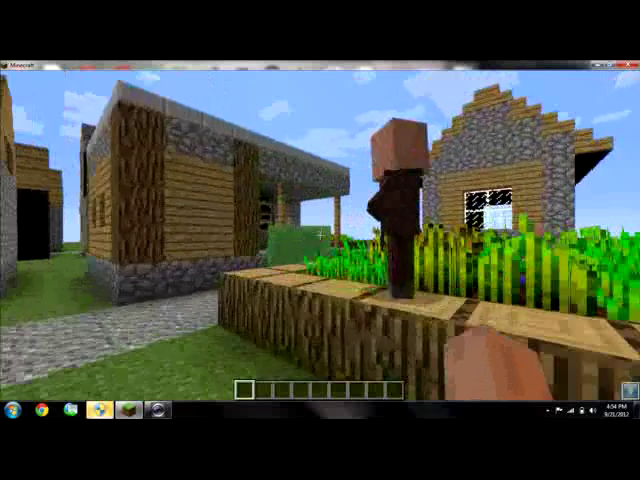
key("w")
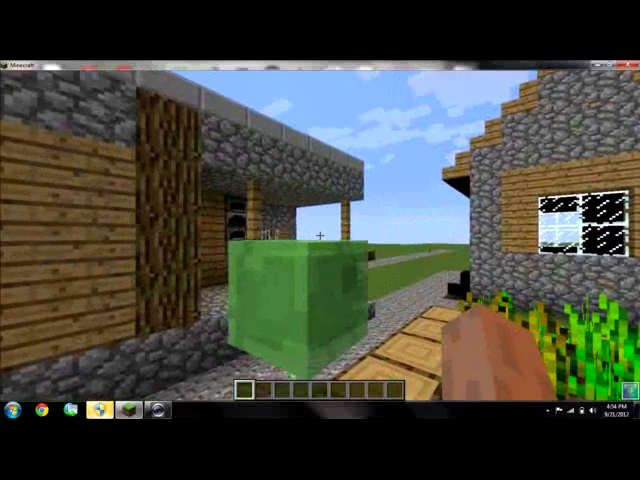
key("w")
Punch the slimes among the houses until they split into small slimes.
left_click(320, 236)
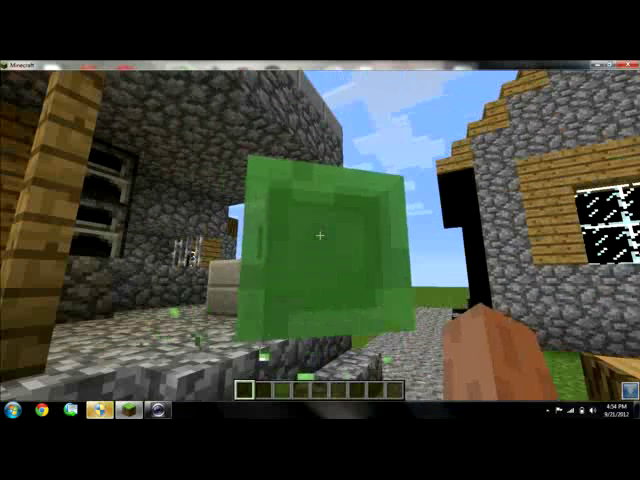
left_click(320, 236)
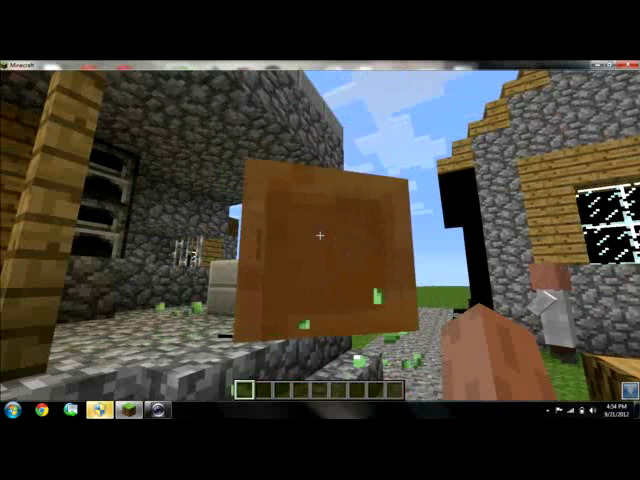
left_click(320, 236)
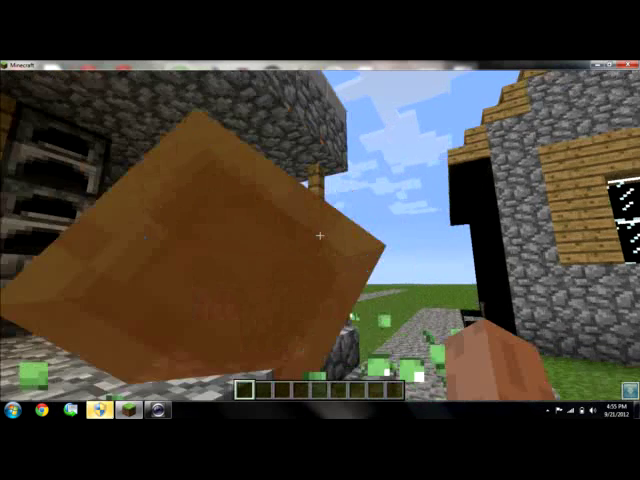
left_click(320, 236)
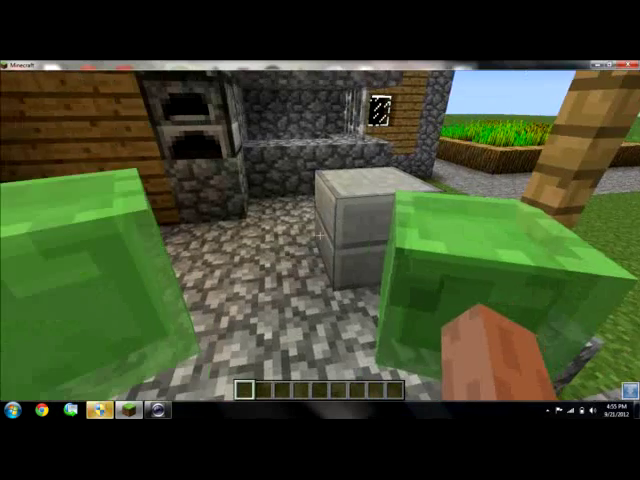
left_click(320, 236)
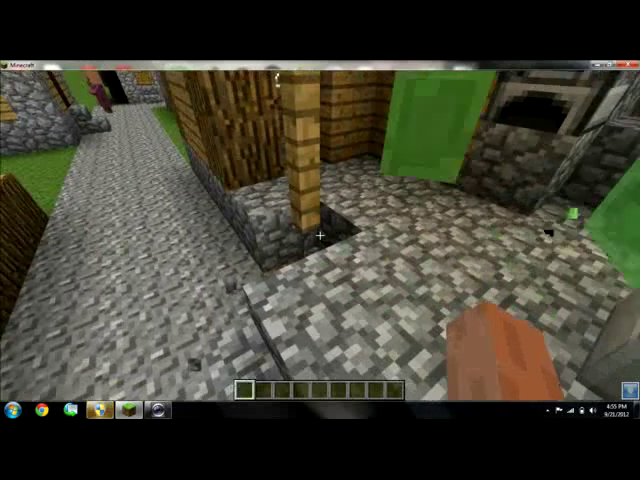
Walk through the house corridor to the chest in the nook and break it.
key("e")
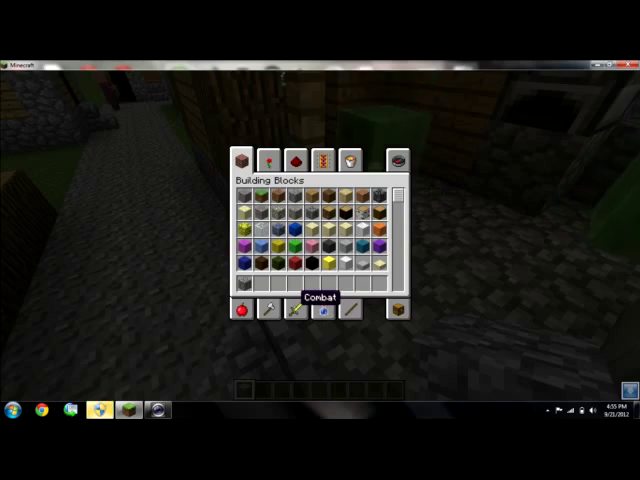
key("e")
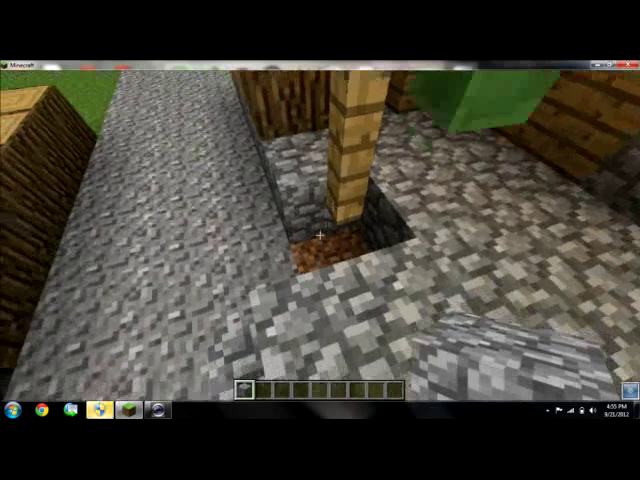
key("w")
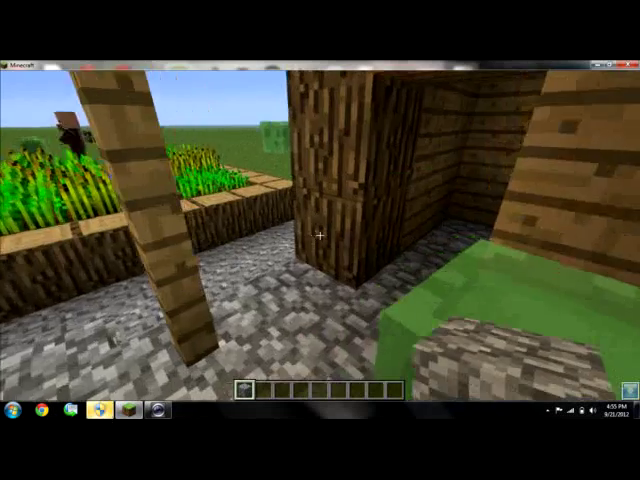
key("w")
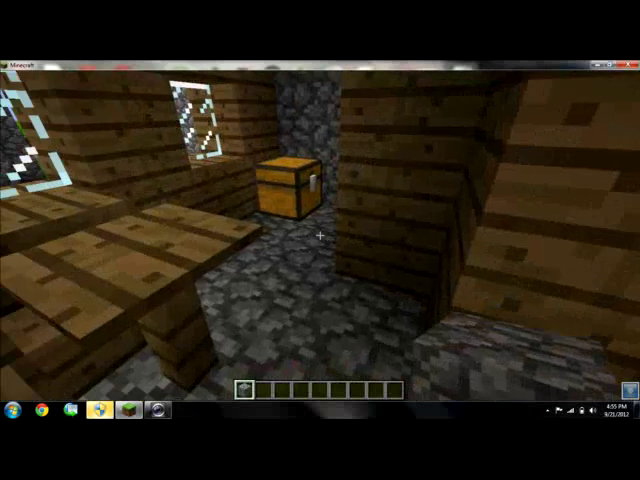
key("w")
key("w")
left_click(320, 235)
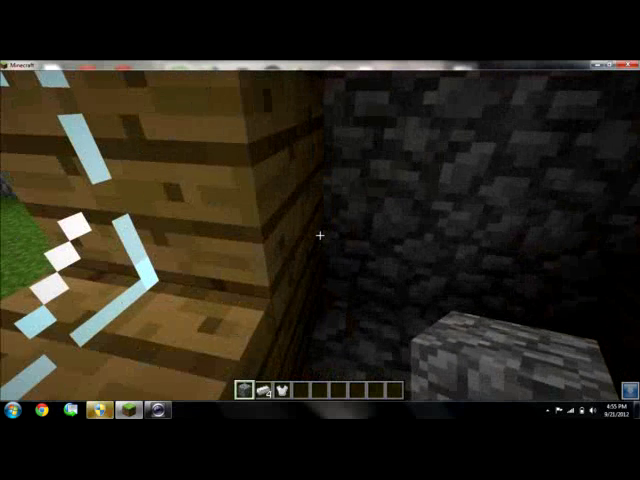
From the Combat tab, put a diamond helmet, diamond leggings and diamond boots in the hotbar.
key("e")
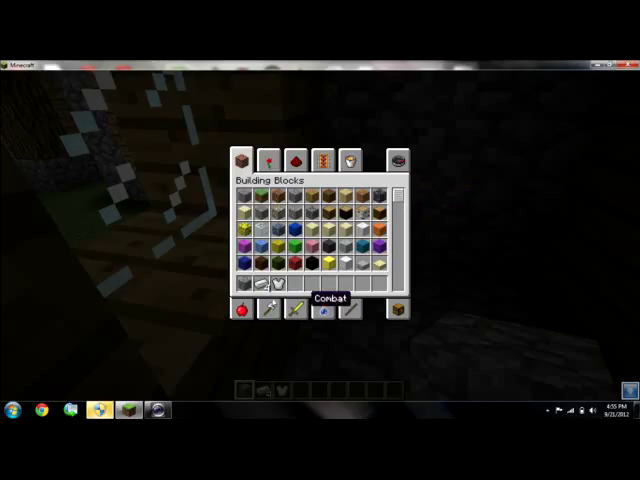
left_click(300, 314)
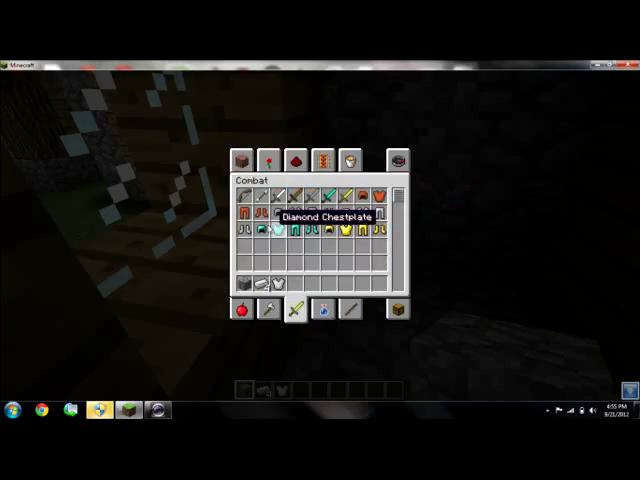
left_click(295, 284)
left_click(295, 229)
left_click(310, 284)
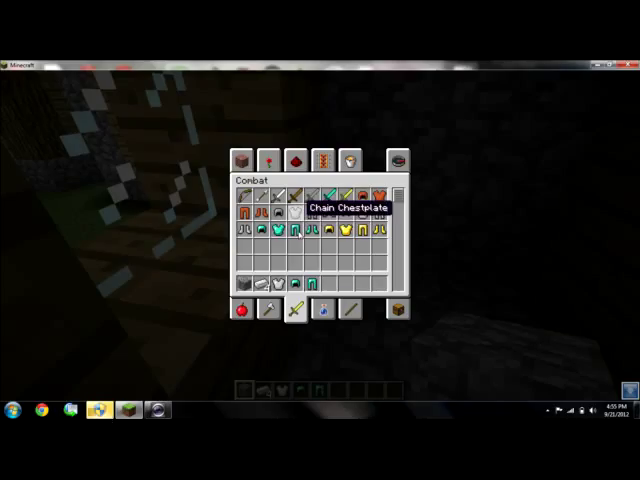
left_click(312, 229)
left_click(325, 284)
left_click(312, 229)
left_click(346, 284)
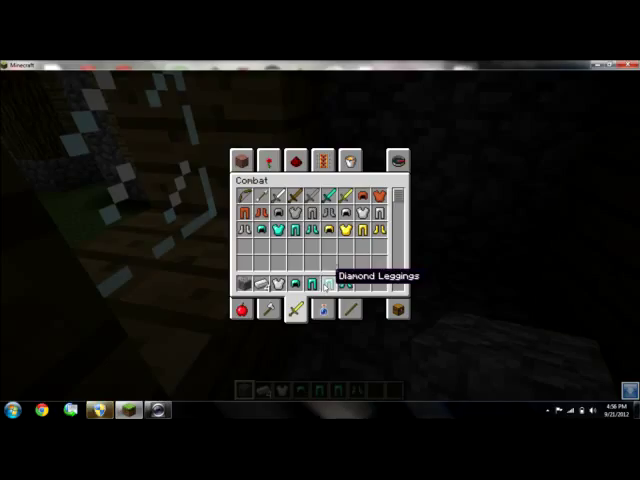
left_click(329, 284)
left_click(293, 234)
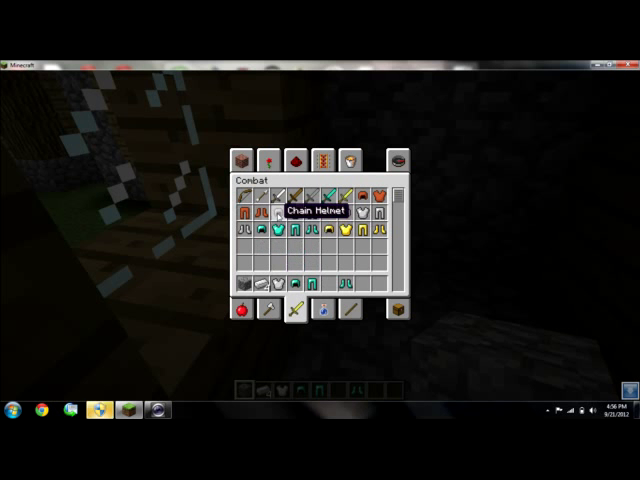
Walk back through the house toward the villager's room.
key("e")
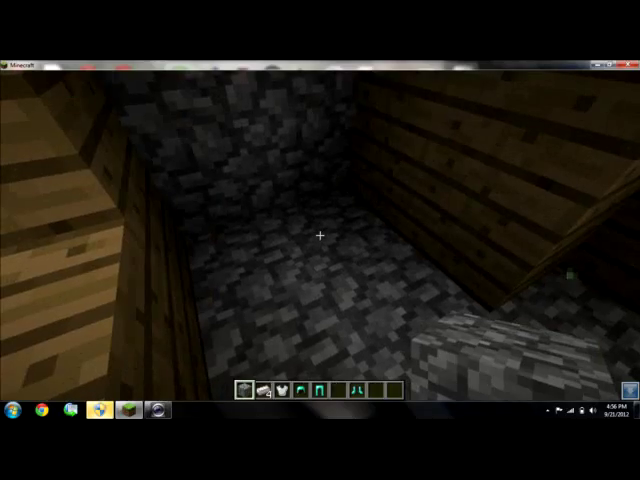
key("e")
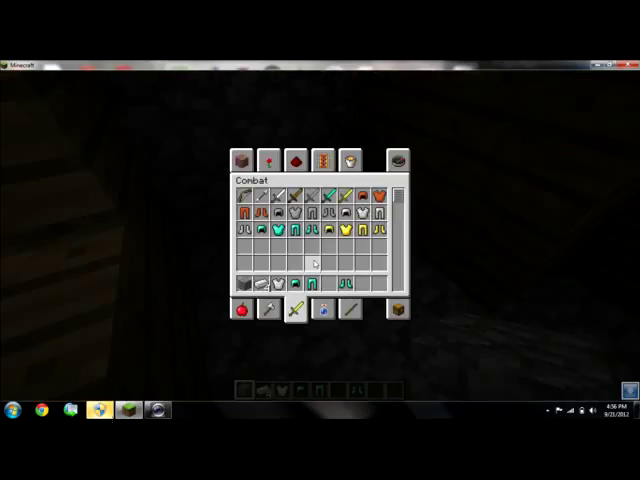
key("e")
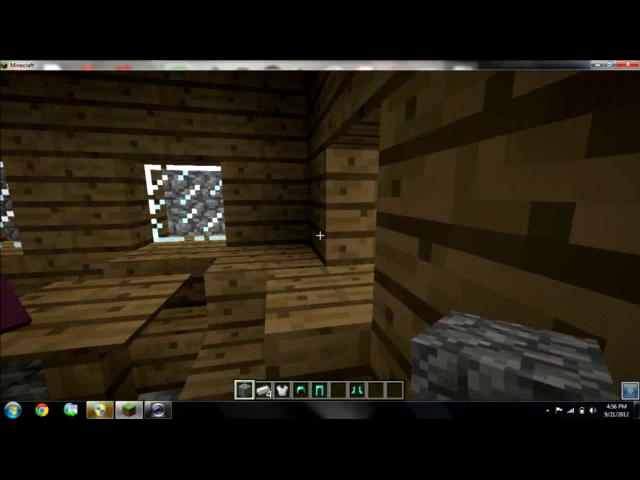
key("w")
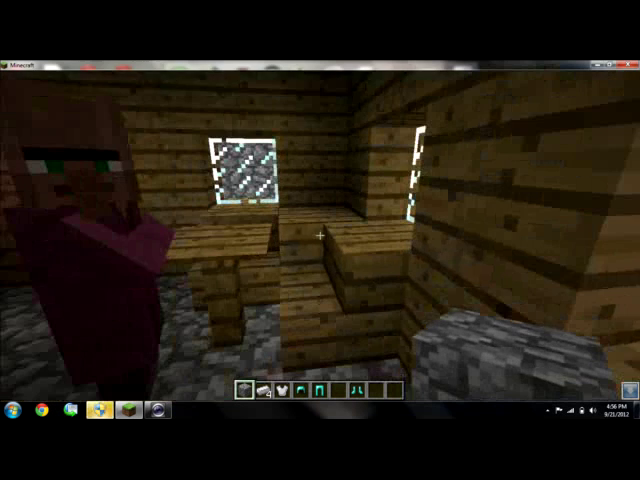
key("w")
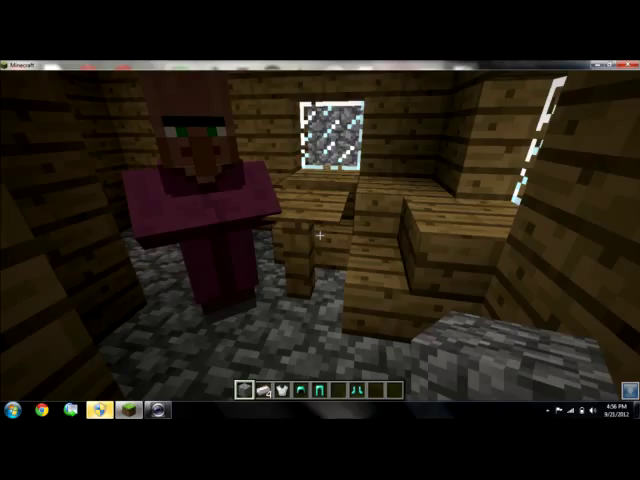
key("e")
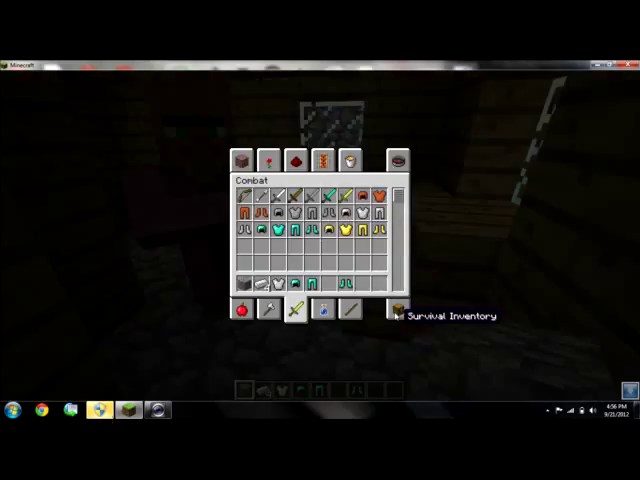
Equip the diamond helmet, diamond leggings and iron chestplate, then pick up the cobblestone.
left_click(398, 310)
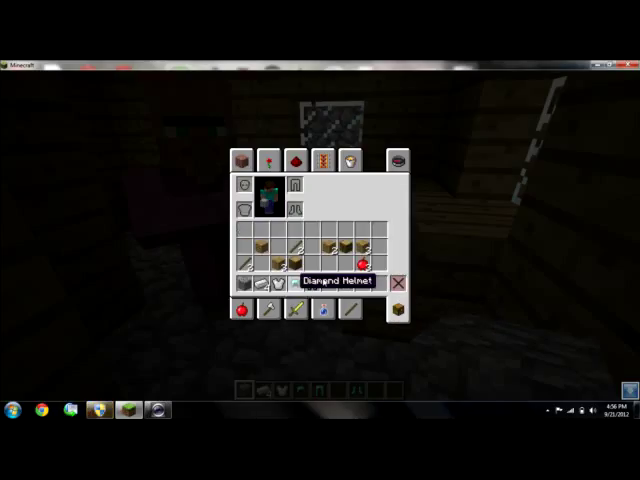
left_click(295, 284)
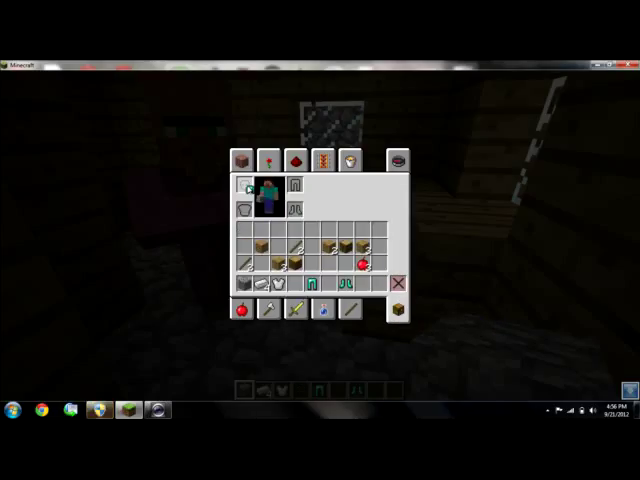
left_click(245, 186)
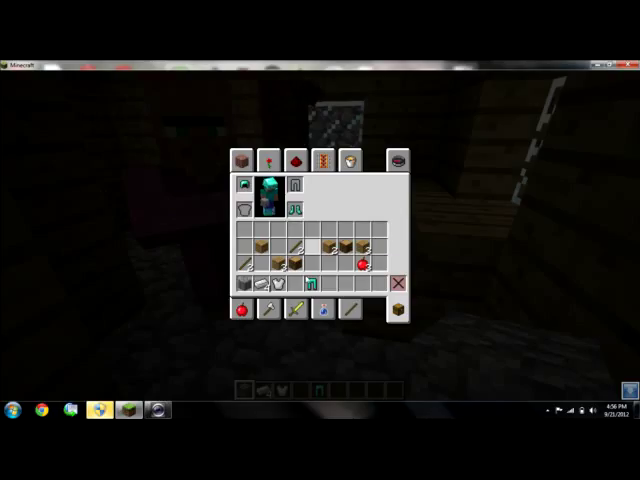
left_click(312, 284)
left_click(294, 184)
left_click(279, 284)
left_click(244, 207)
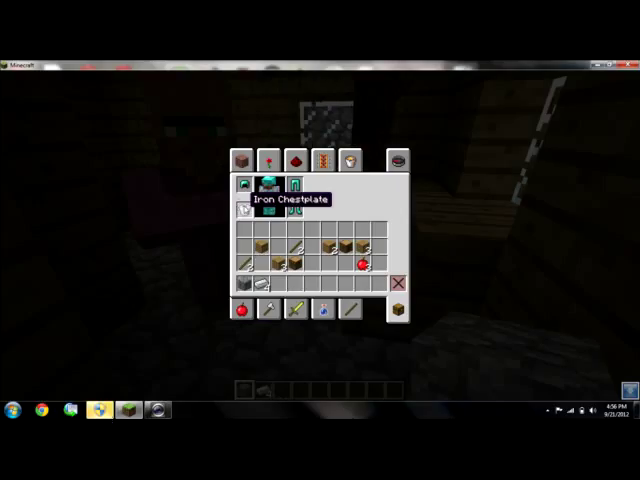
left_click(244, 283)
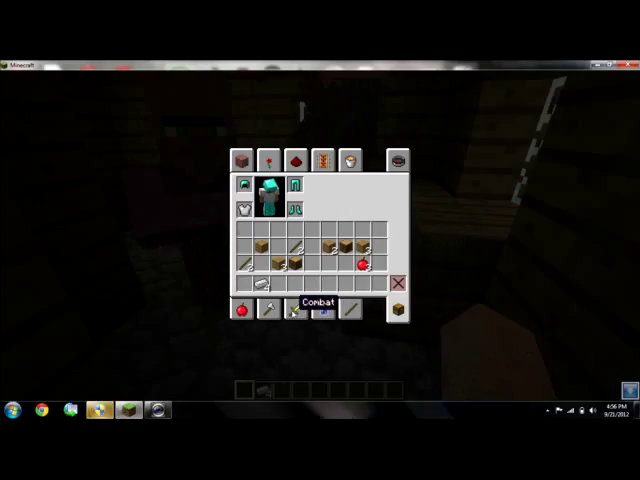
Put a diamond sword in hotbar slot 1 and a diamond pickaxe in slot 3.
left_click(294, 309)
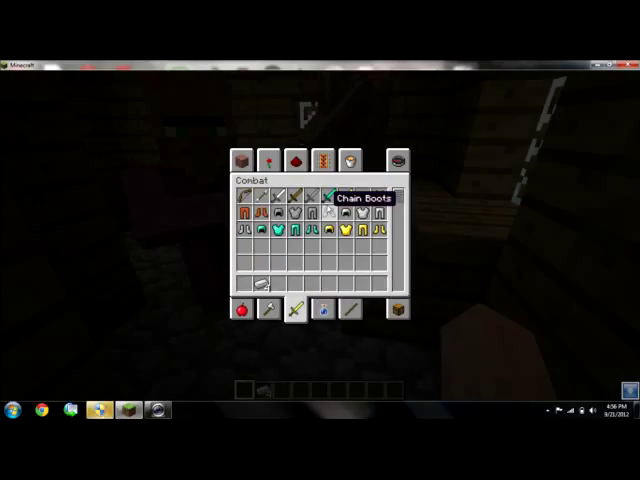
left_click(241, 283)
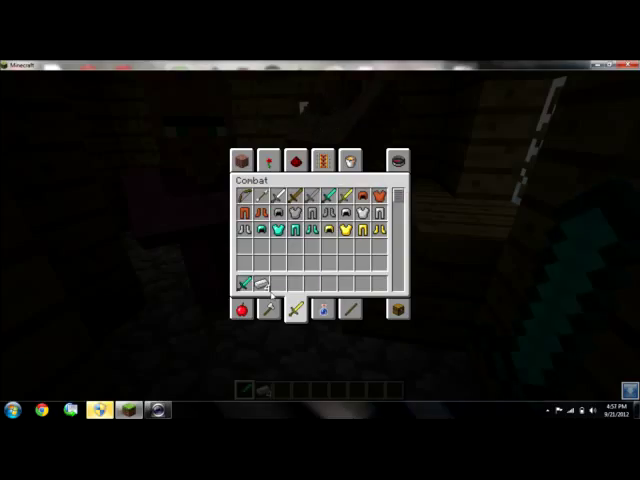
left_click(268, 308)
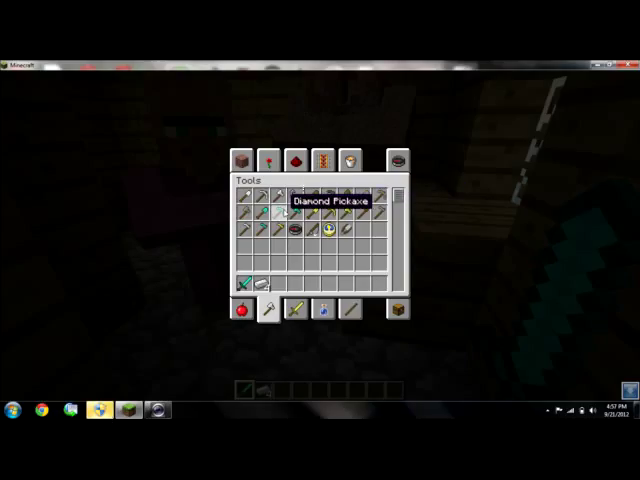
left_click(280, 211)
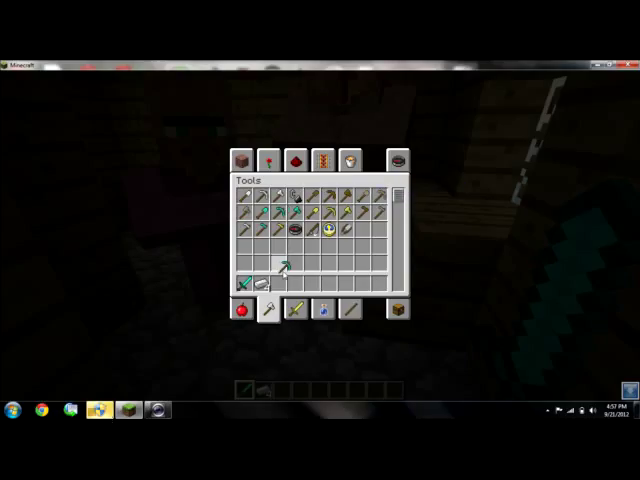
left_click(280, 283)
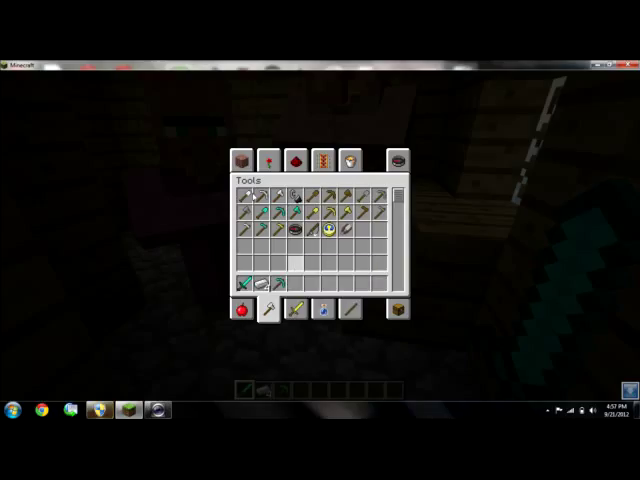
left_click(241, 161)
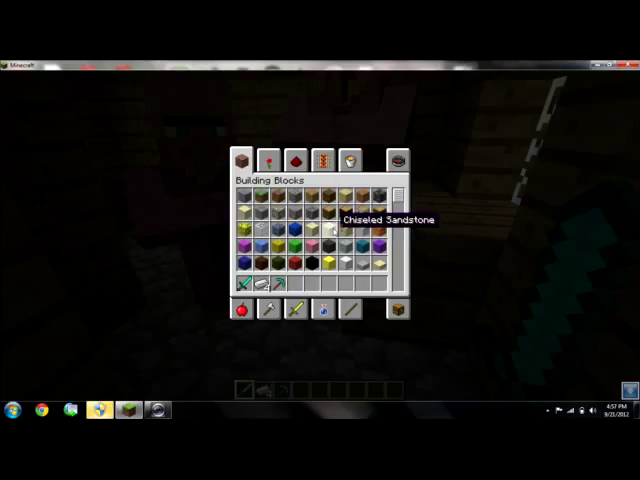
Put chiseled sandstone in hotbar slot 4 and walk out through the house to the dark doorway.
left_click(296, 283)
key("e")
key("w")
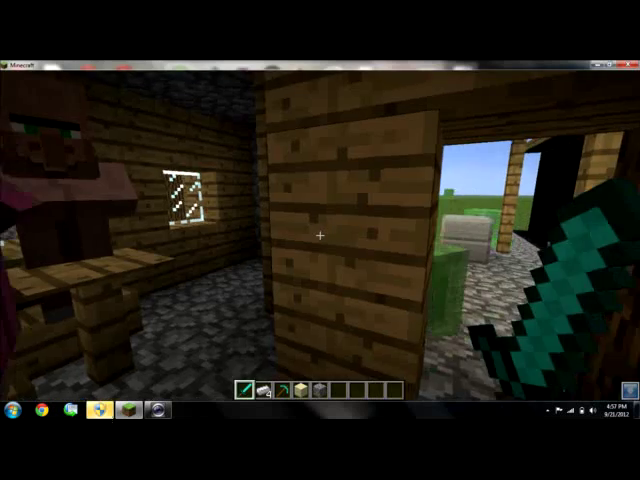
key("w")
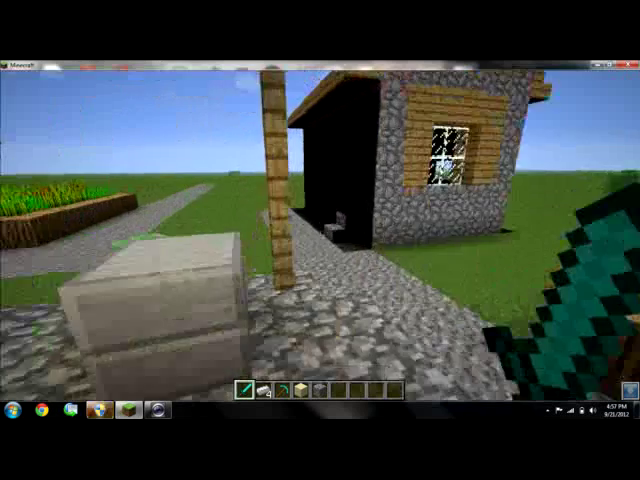
key("w")
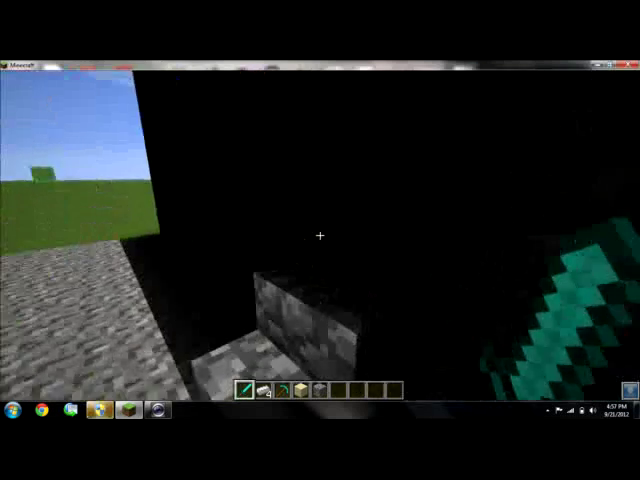
key("s")
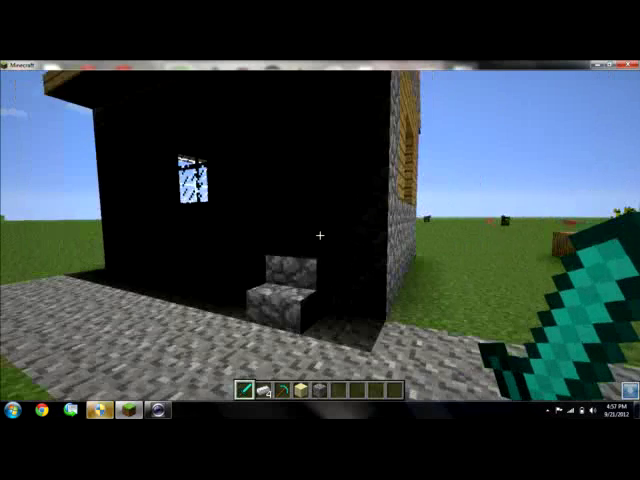
key("w")
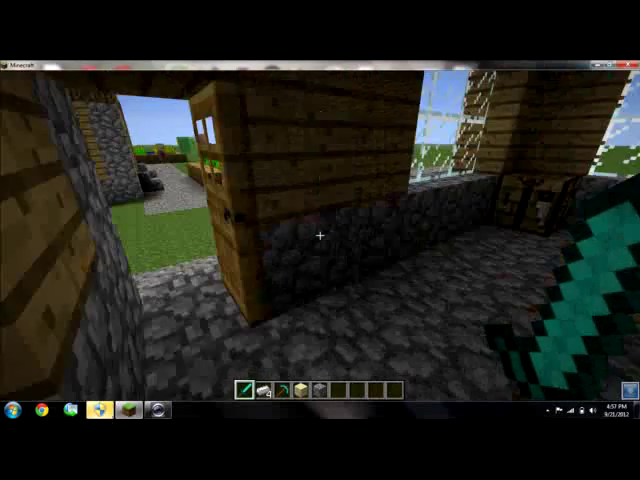
Tour the bookshelf house and the house by the wheat farm, ending on the path.
key("w")
key("w")
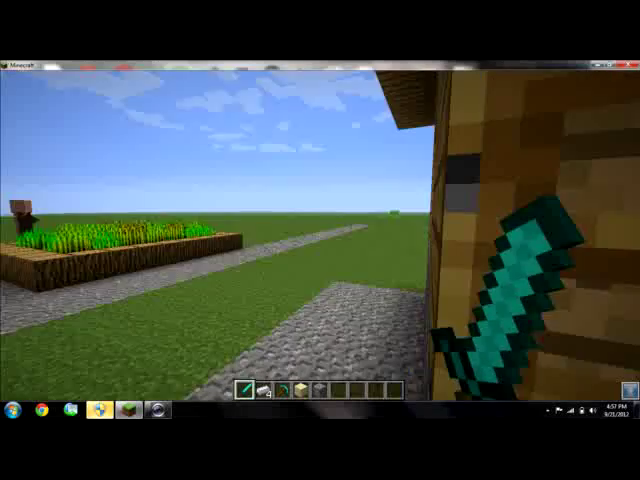
key("s")
key("w")
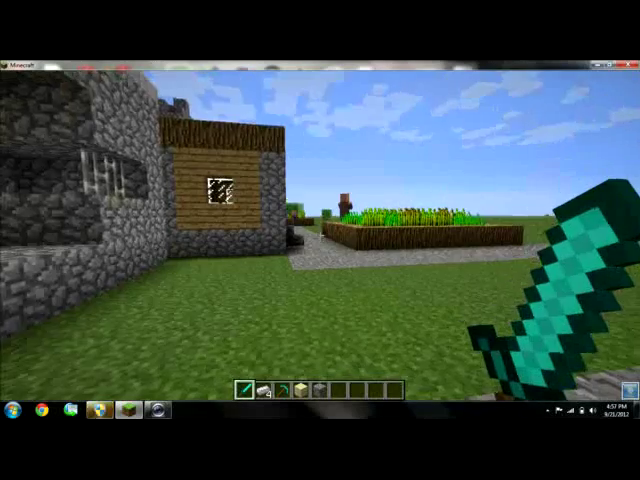
key("w")
key("w")
key("w")
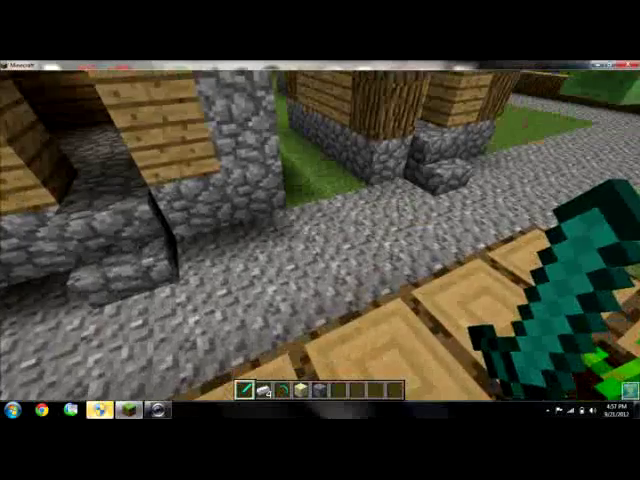
key("w")
key("w")
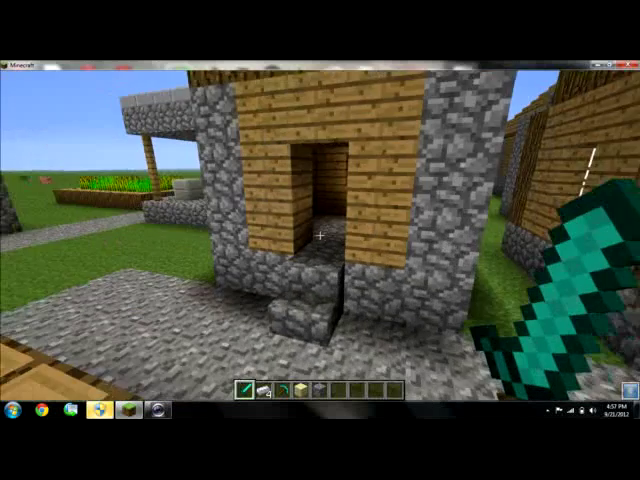
key("w")
key("s")
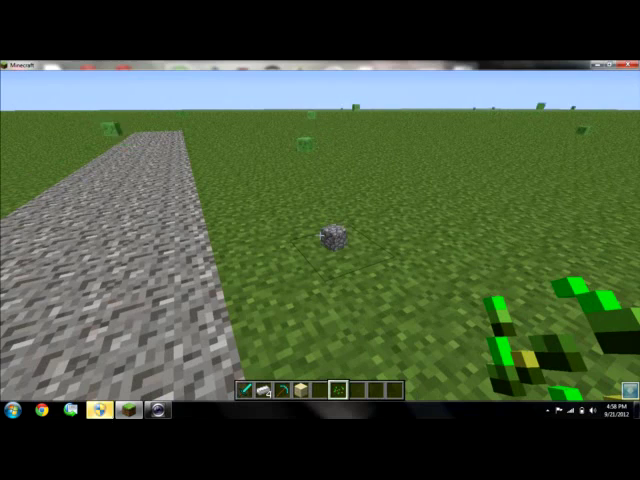
Drop the green item, hold the diamond sword, and walk to the cobblestone house's wooden door.
key("q")
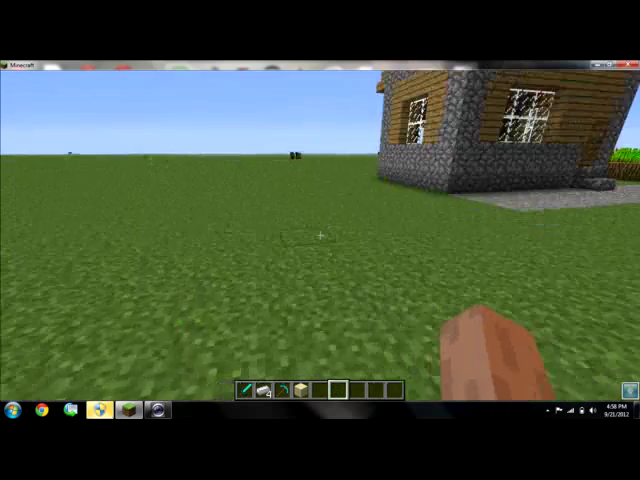
key("w")
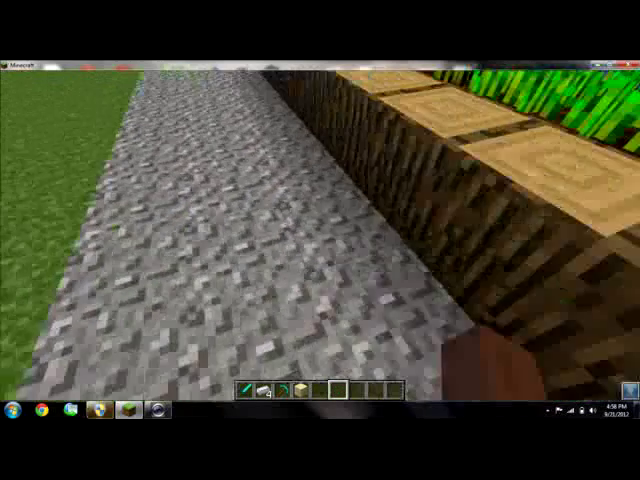
key("w")
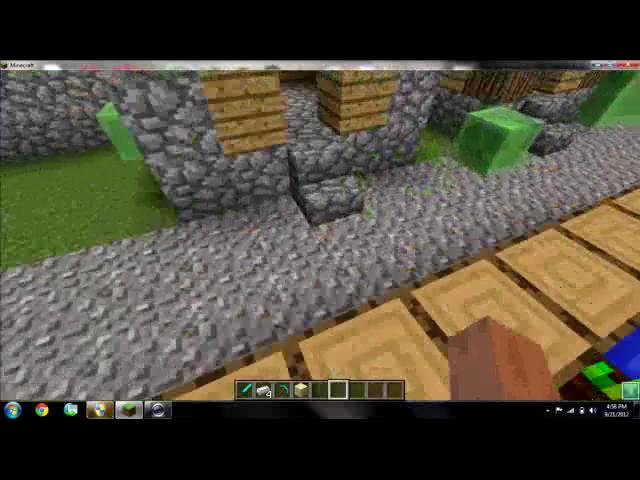
key("w")
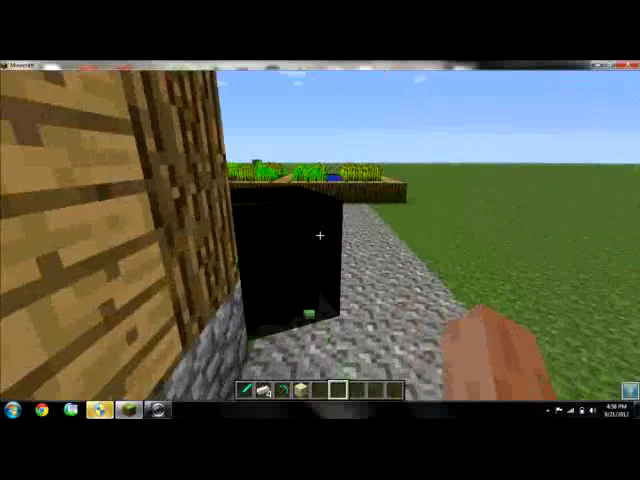
key("w")
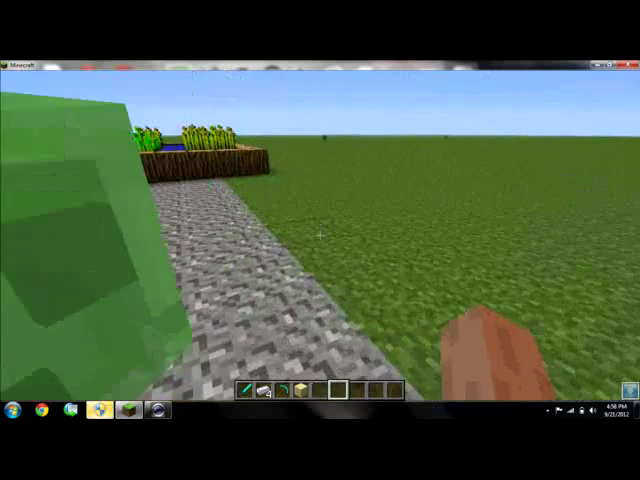
key("1")
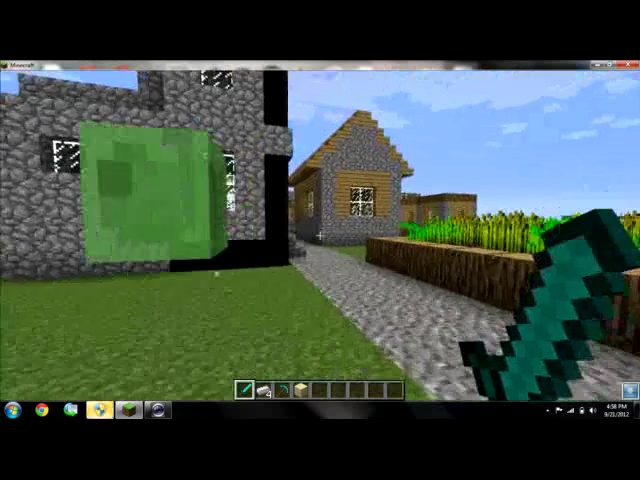
key("w")
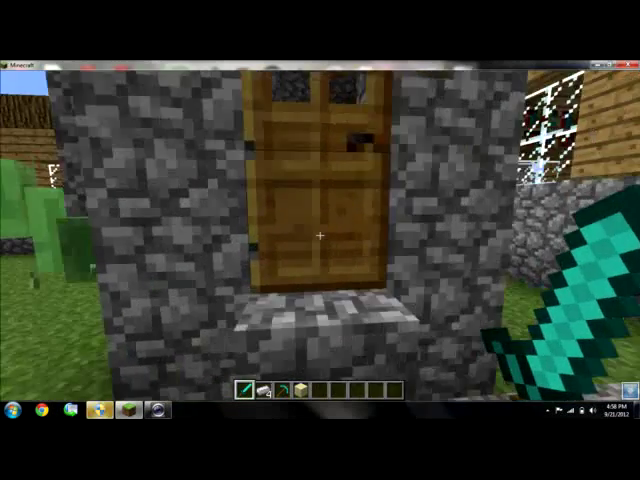
Enter the cobblestone tower and climb its inside ladder onto the battlemented roof.
key("w")
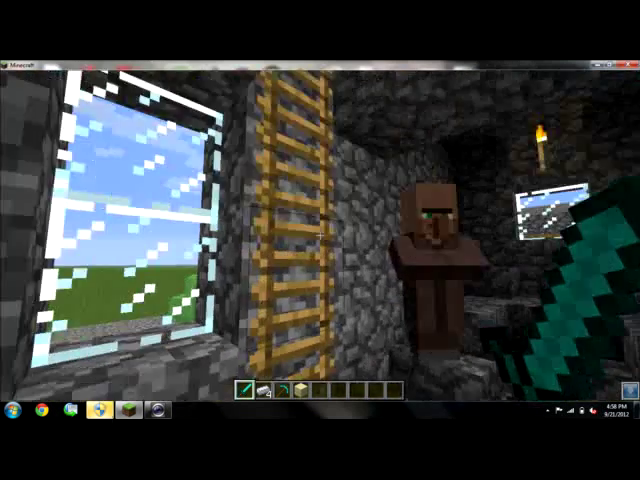
key("w")
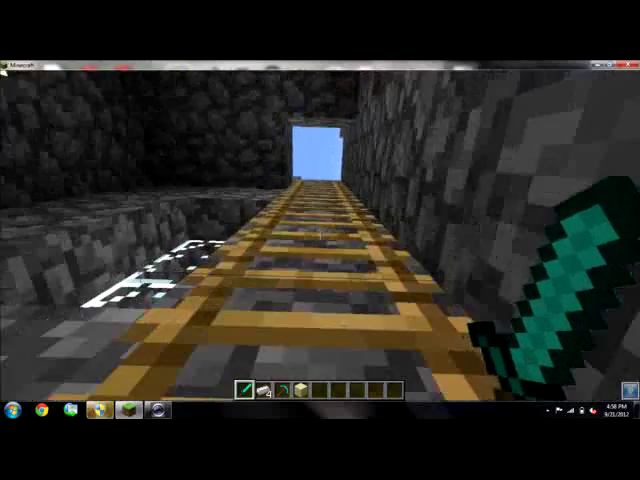
key("w")
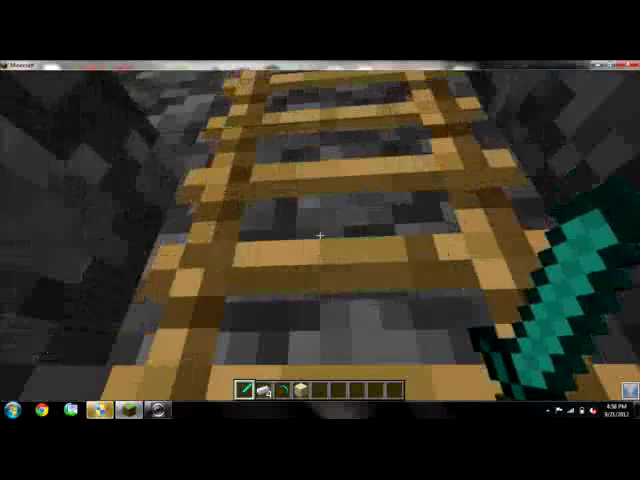
key("w")
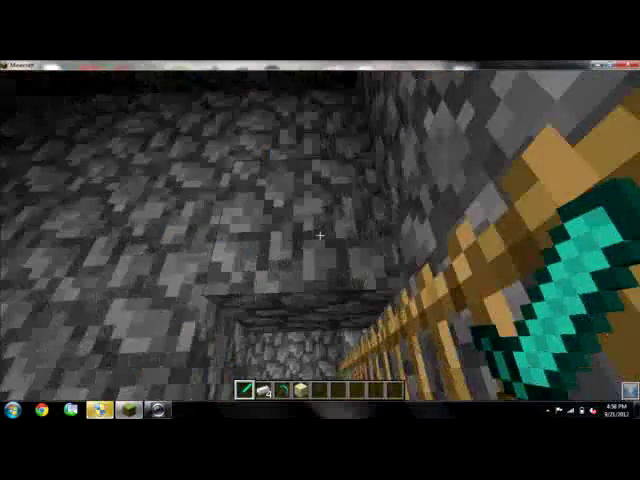
key("w")
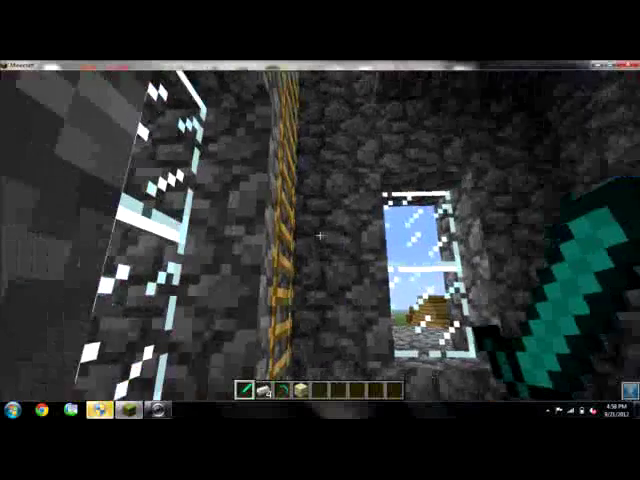
key("w")
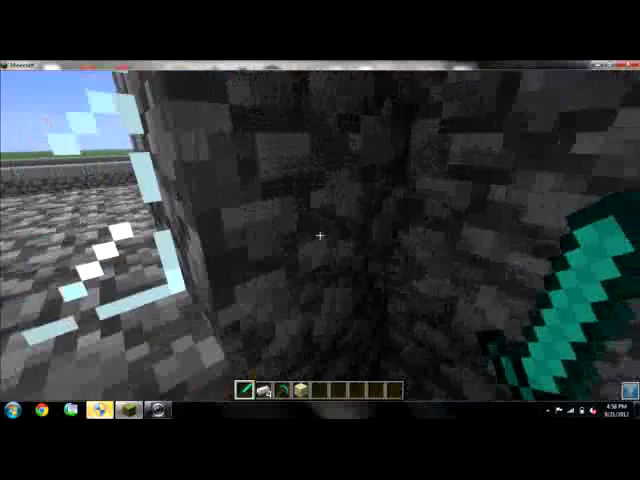
key("w")
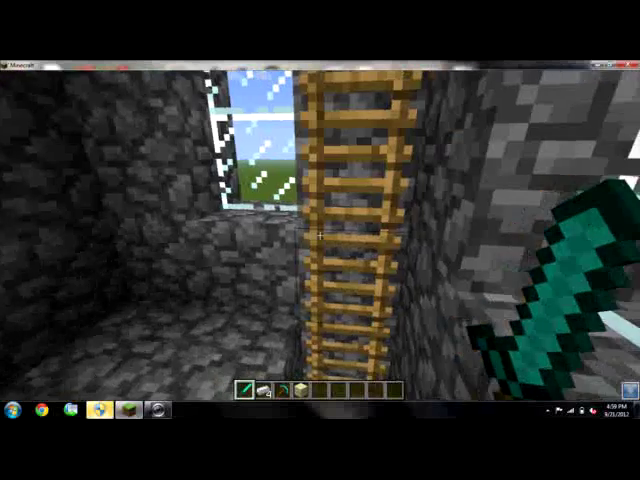
key("w")
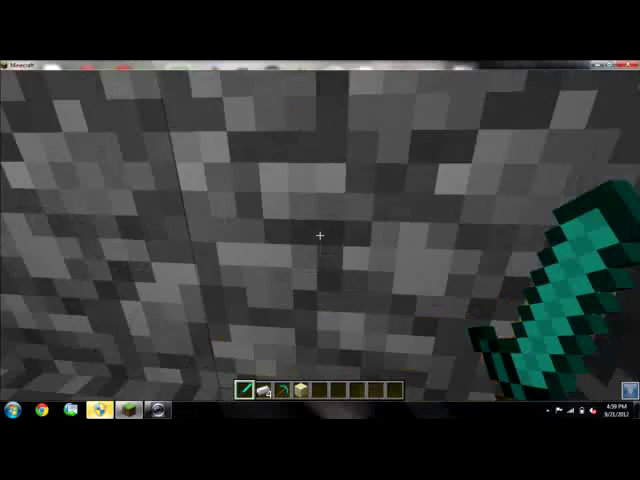
key("w")
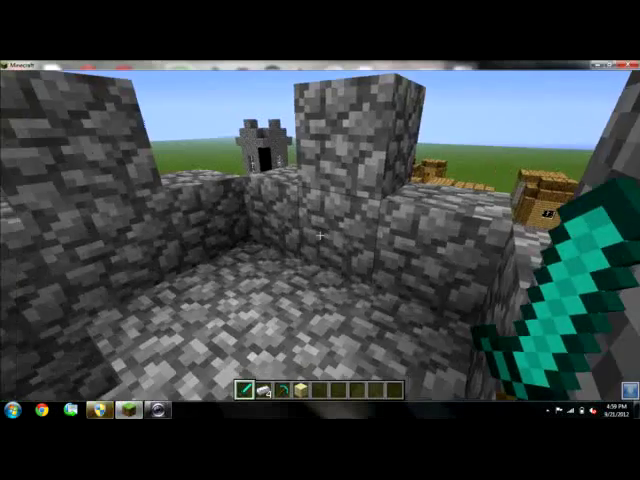
Fly over the village houses and descend to the grass beside the gravel path.
key("w")
key("w")
key("w")
key("w")
key("w")
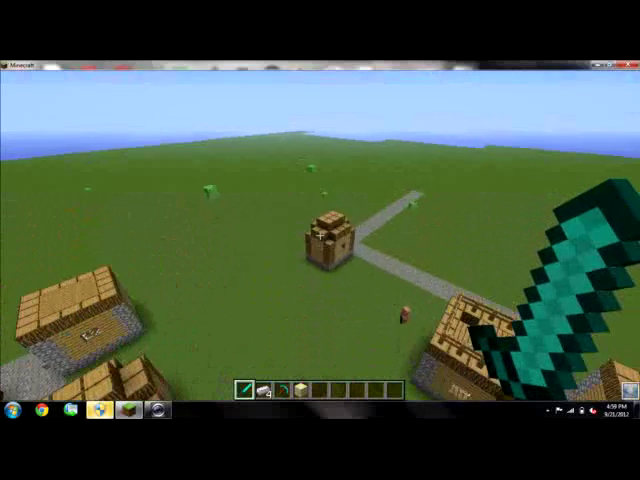
key("w")
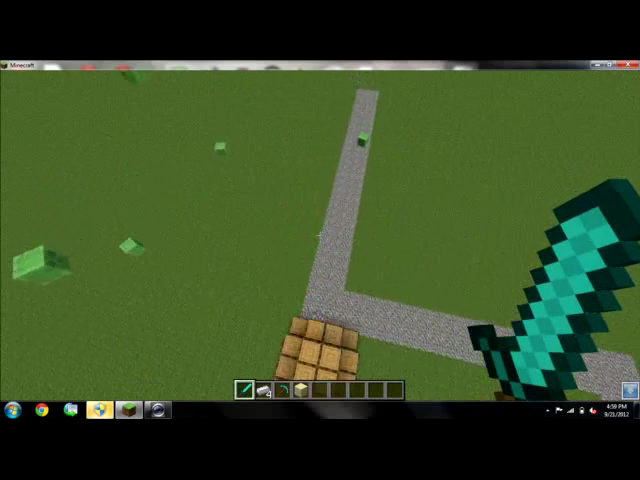
scroll(320, 235, "down", 4)
scroll(320, 235, "up", 1)
key("shift")
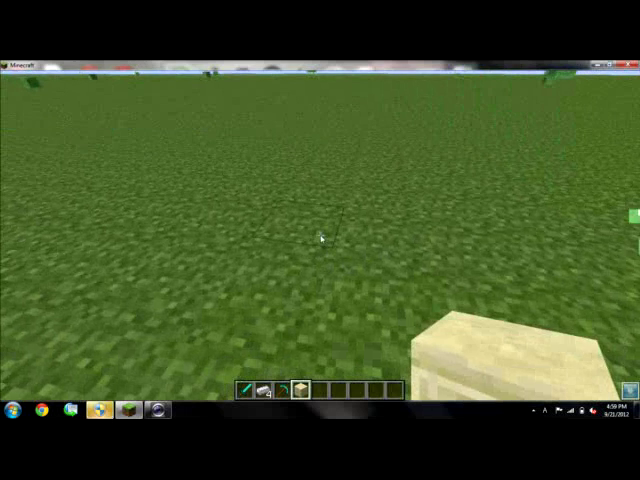
key("Escape")
left_click(157, 410)
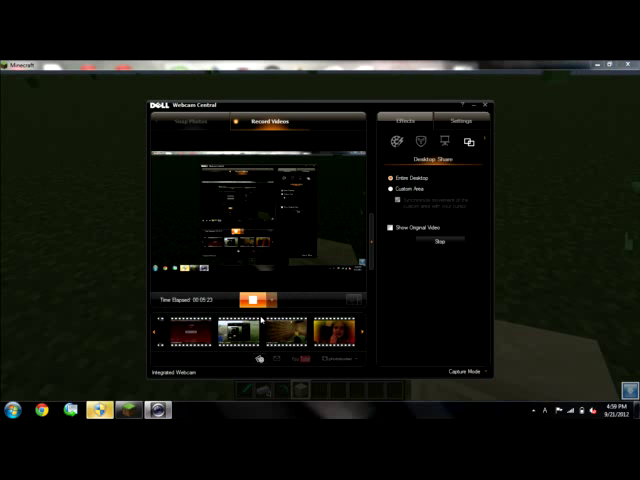
left_click(476, 105)
left_click(356, 170)
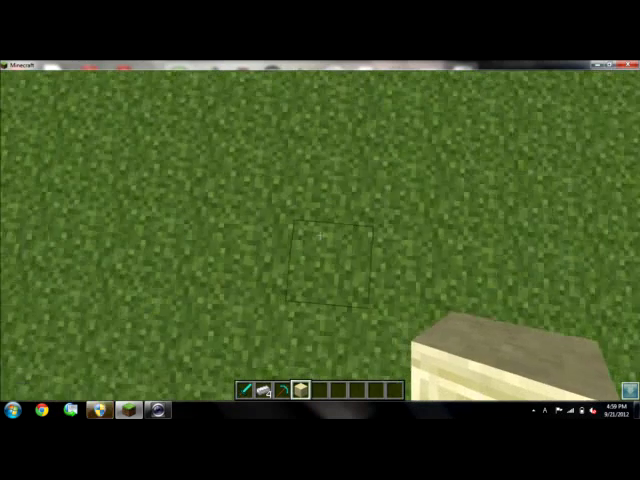
Lay the first line of sandstone blocks on the grass, fixing misplaced ones.
right_click(319, 236)
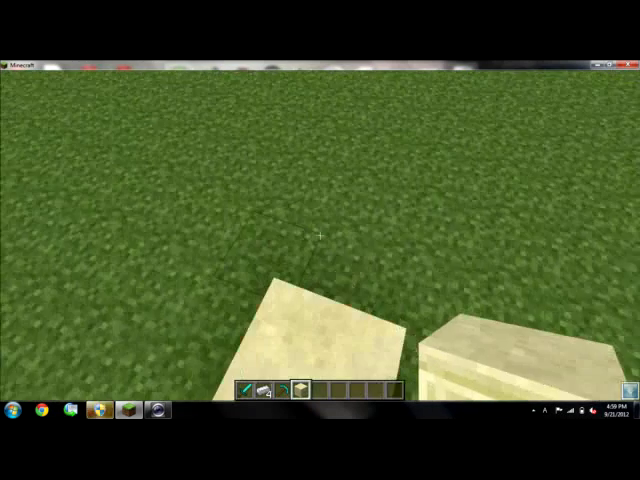
right_click(319, 236)
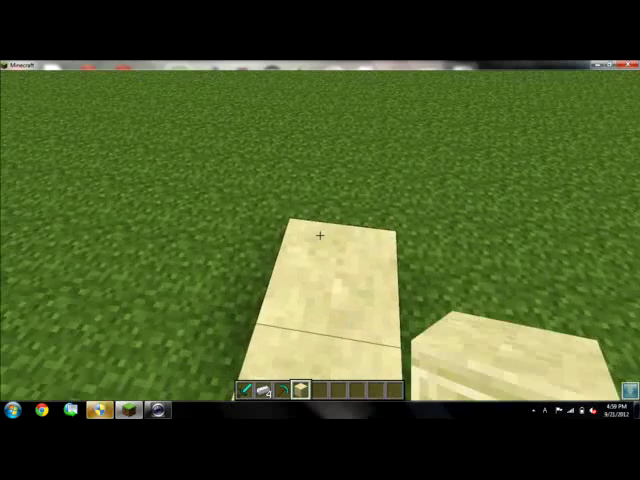
right_click(319, 235)
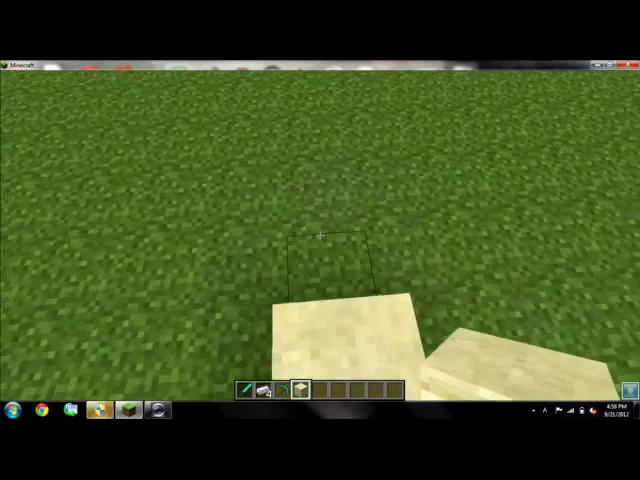
left_click(319, 236)
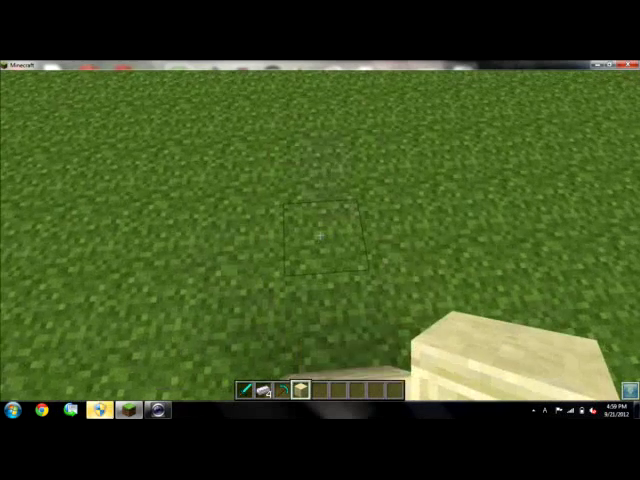
right_click(319, 236)
right_click(319, 235)
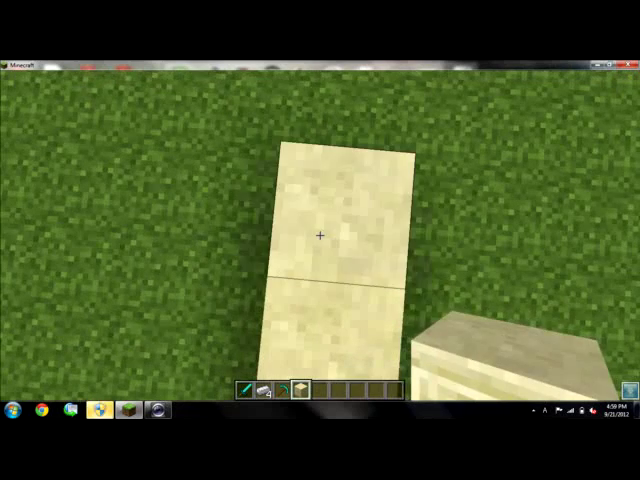
left_click(319, 235)
right_click(319, 235)
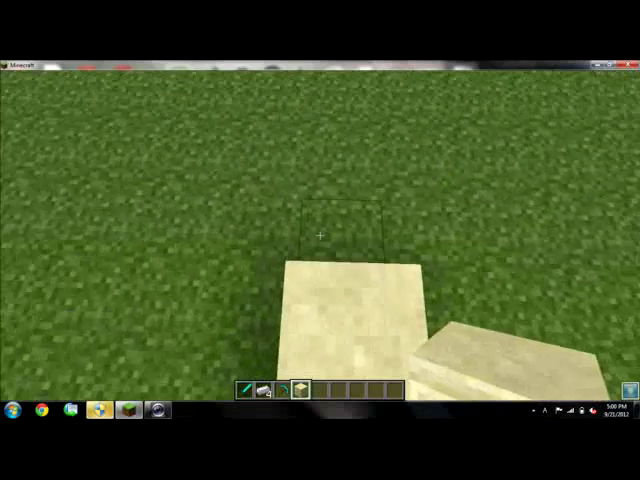
Extend the sandstone row, removing a wrong block and a stacked upper block.
right_click(319, 235)
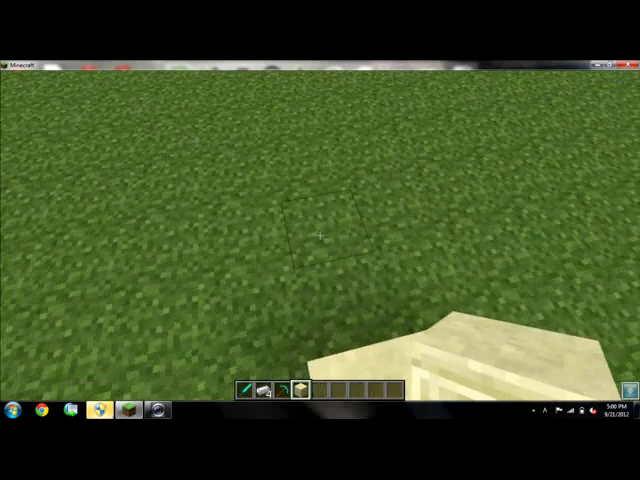
right_click(319, 235)
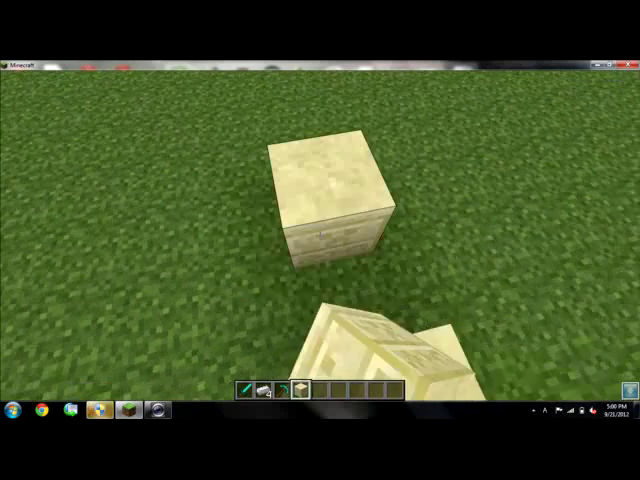
right_click(319, 235)
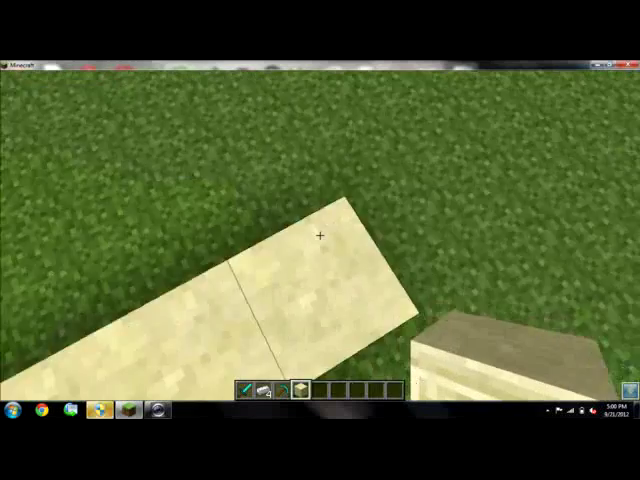
left_click(319, 235)
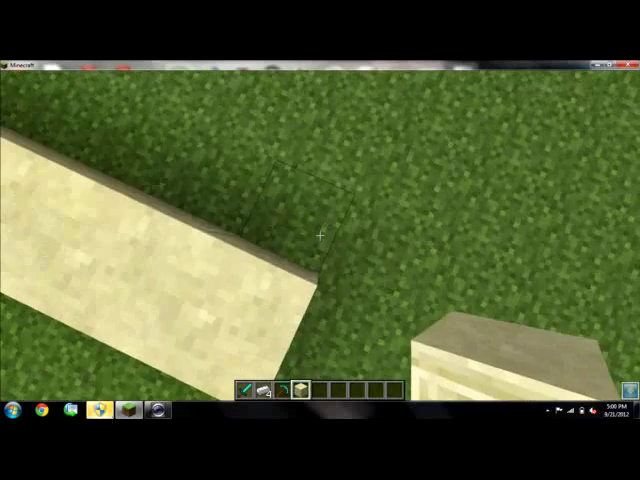
right_click(319, 235)
right_click(319, 235)
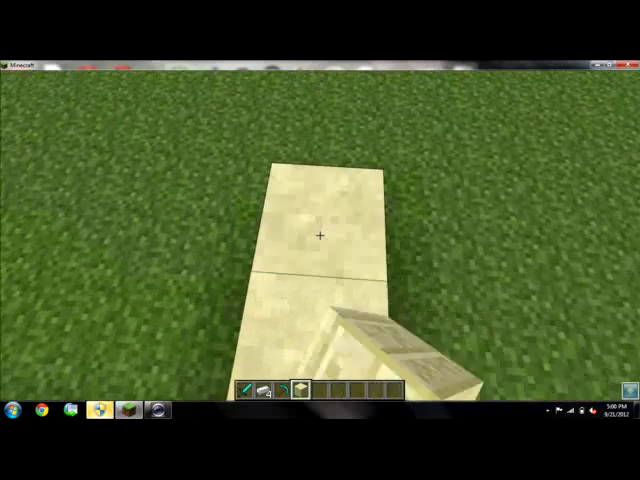
left_click(319, 235)
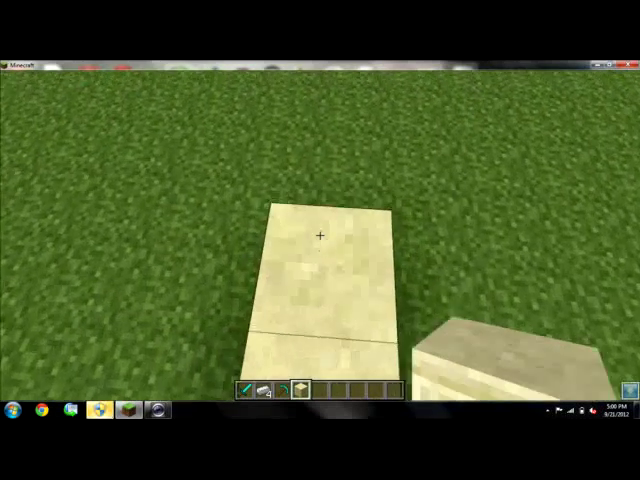
right_click(319, 235)
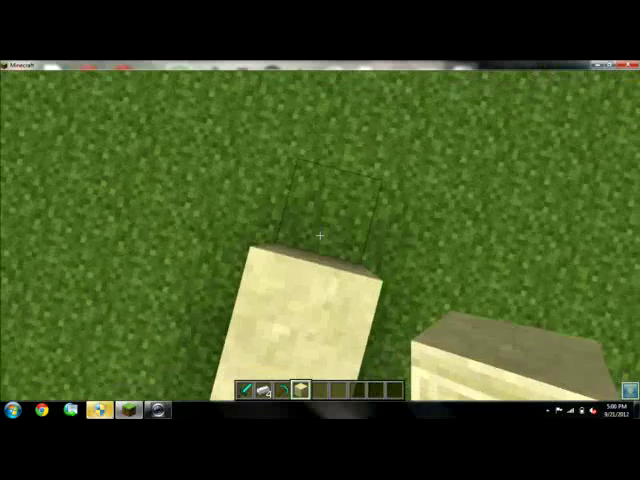
Continue the sandstone line and fill the gap between the wall and a block.
right_click(320, 235)
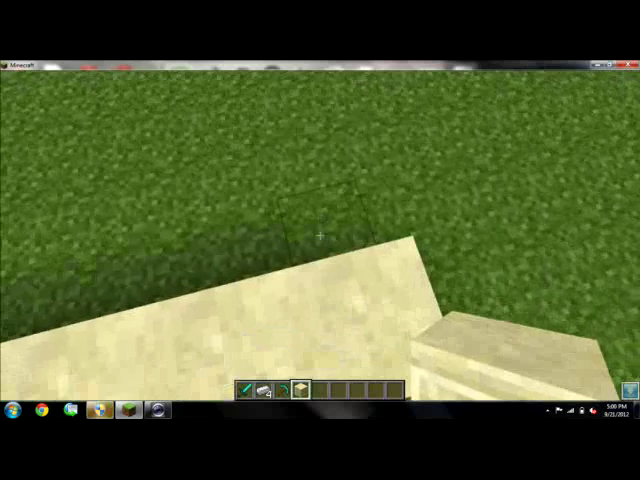
right_click(320, 235)
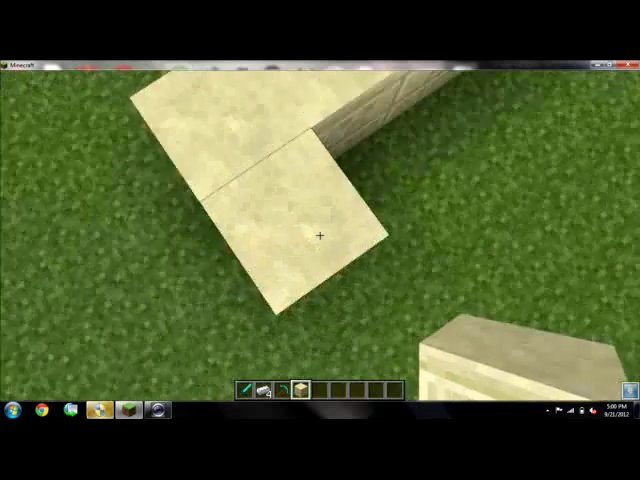
left_click(320, 235)
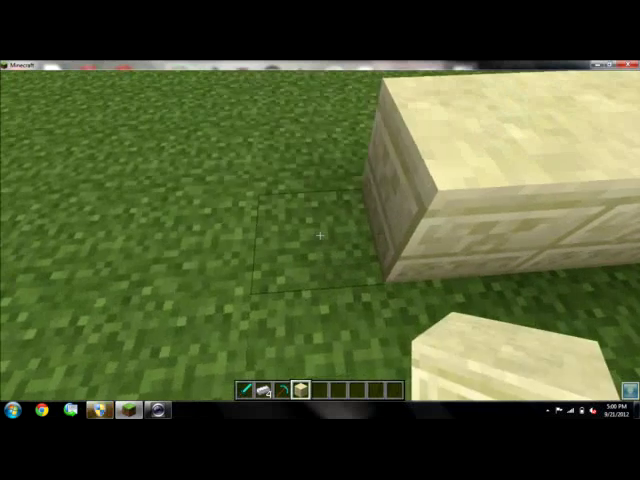
right_click(320, 235)
left_click(320, 235)
right_click(320, 235)
left_click(320, 235)
right_click(320, 235)
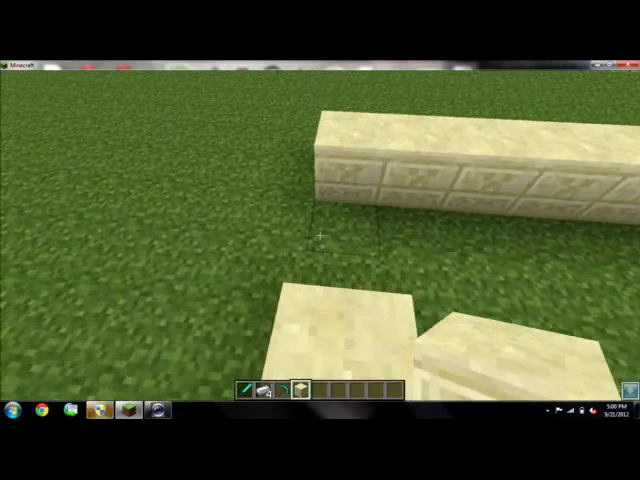
right_click(320, 235)
right_click(320, 235)
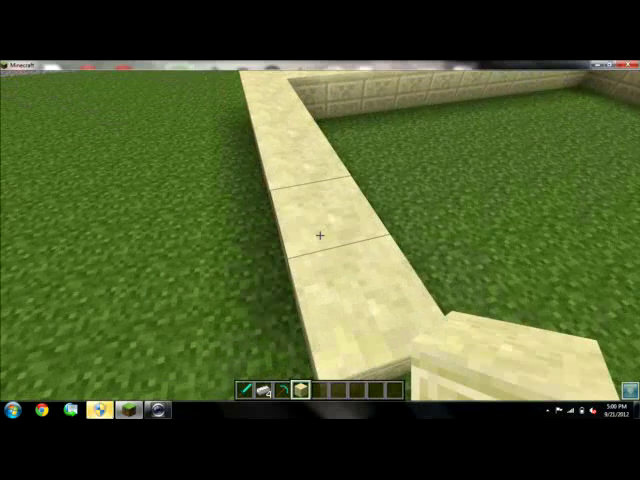
Trim several blocks from the line and add sandstone at the wall's end.
key("w")
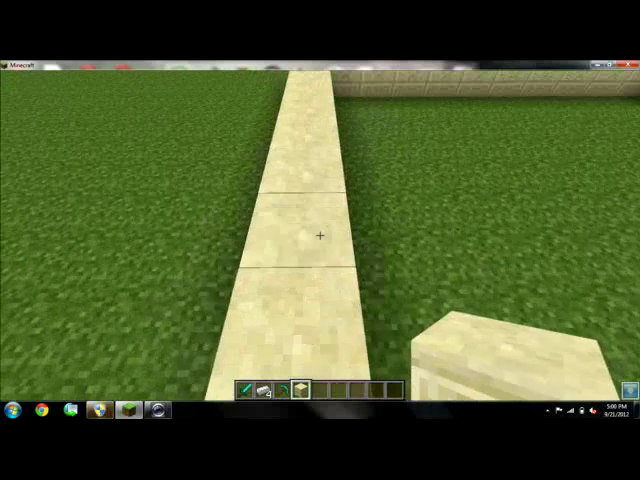
left_click(320, 235)
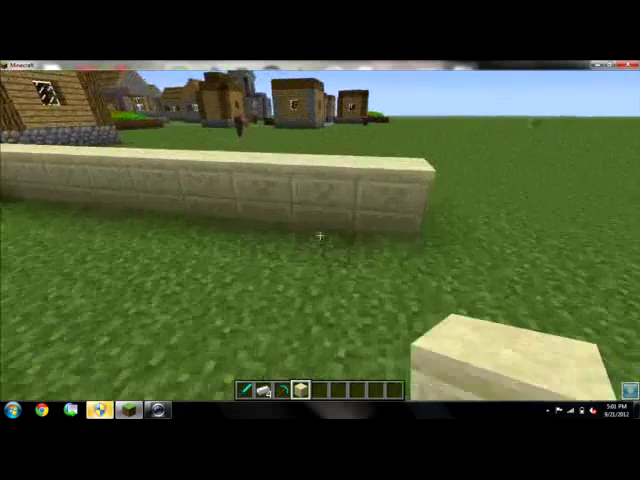
right_click(319, 235)
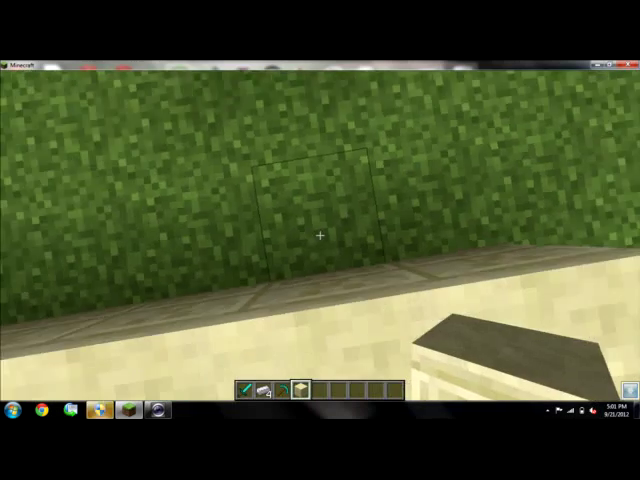
right_click(319, 235)
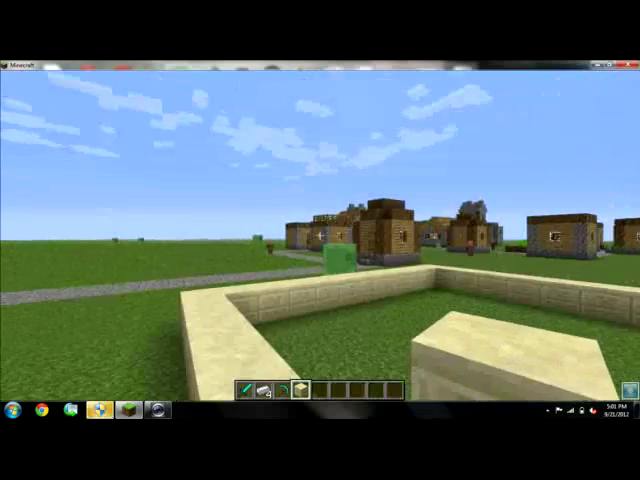
Fly over the village and cobblestone tower, then back to the sandstone outline.
key("w")
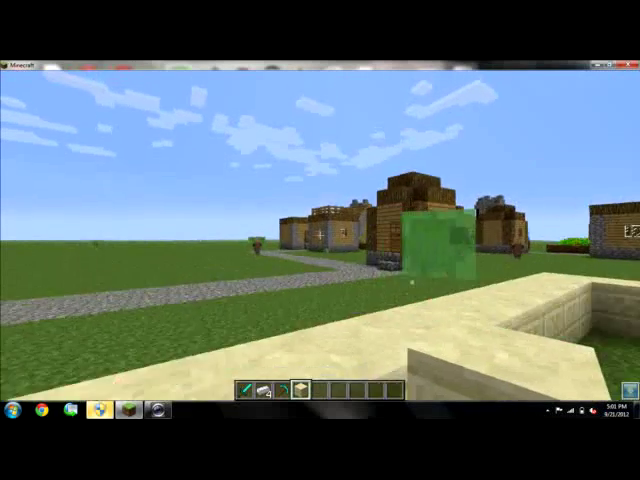
key("w")
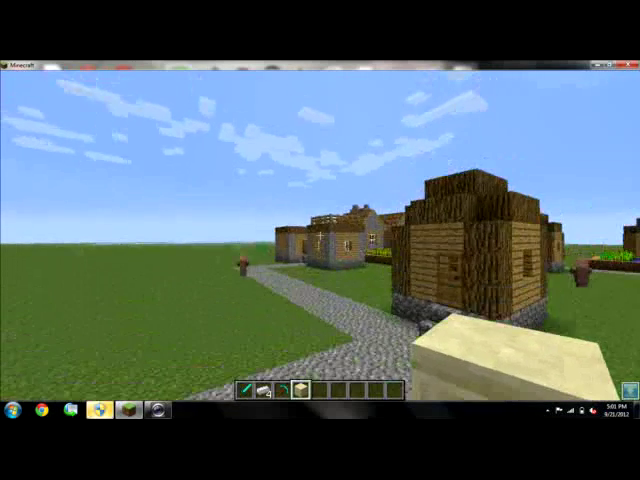
key("w")
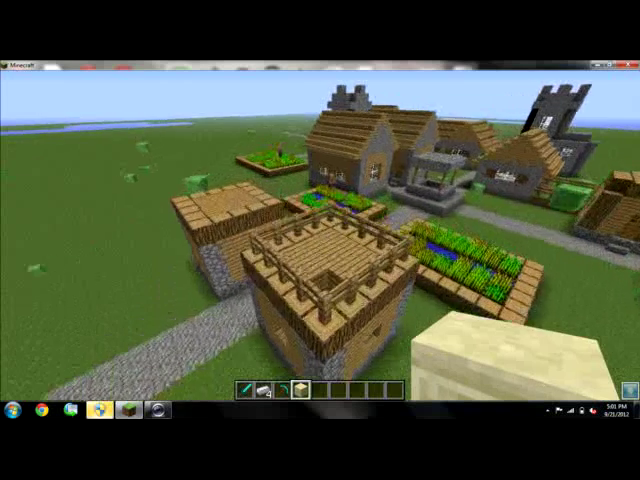
key("w")
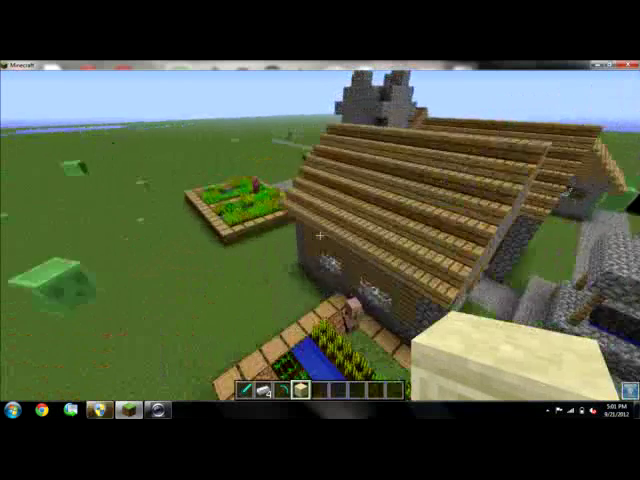
key("w")
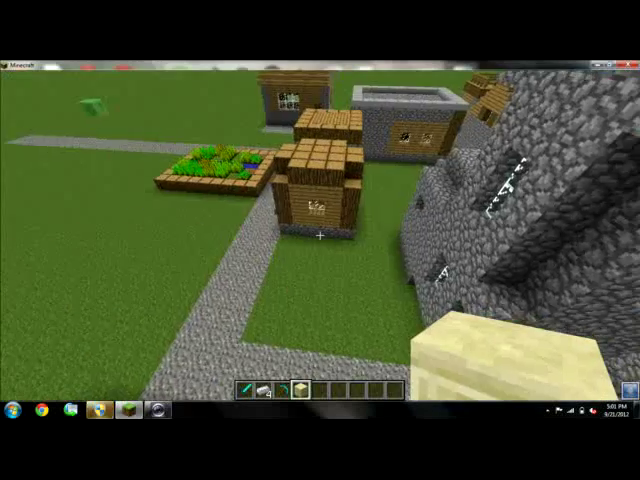
key("w")
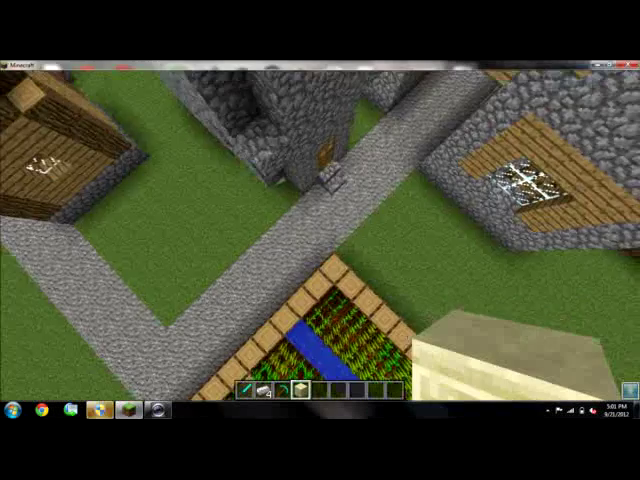
key("w")
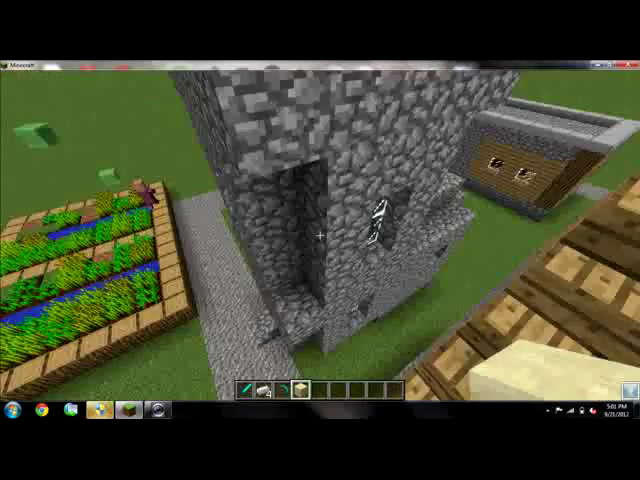
key("w")
key("w")
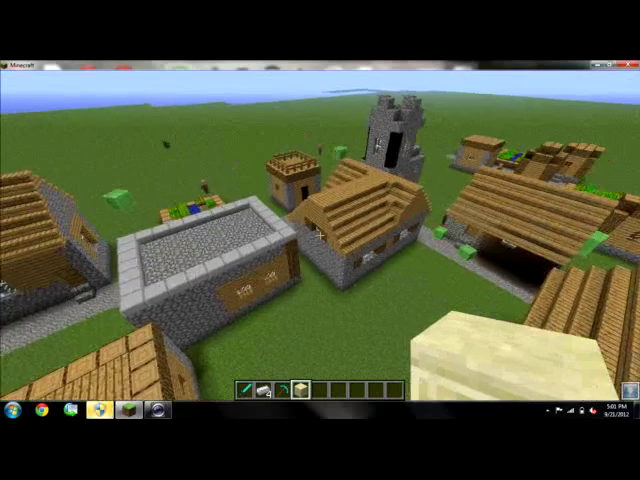
key("w")
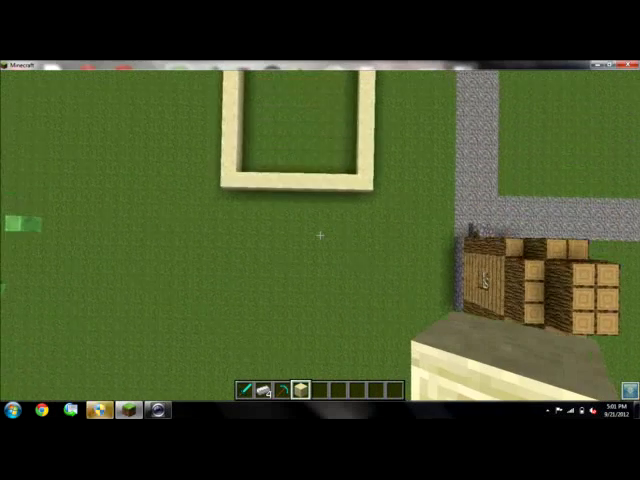
key("w")
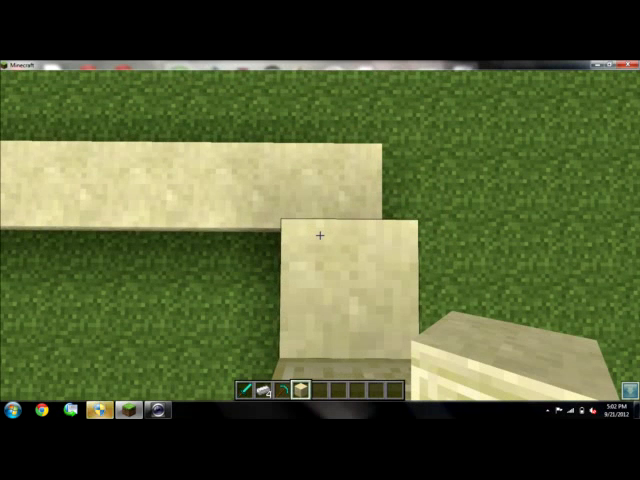
Place sandstone blocks along the wall tops to raise the outline.
right_click(320, 235)
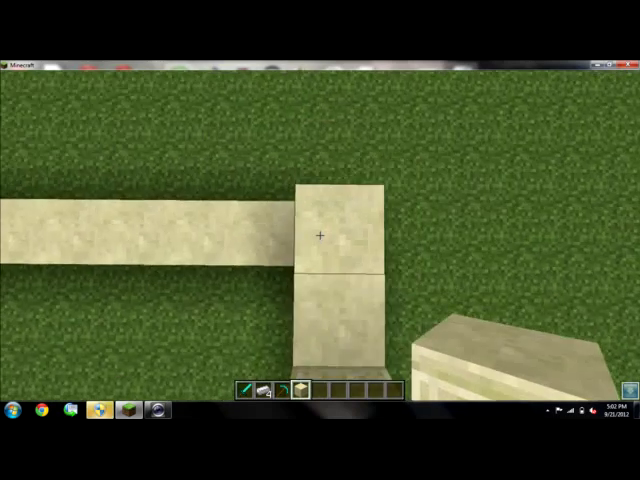
right_click(320, 235)
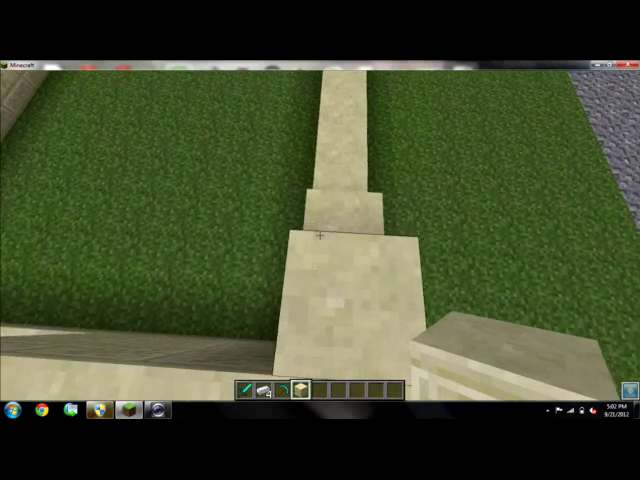
right_click(320, 235)
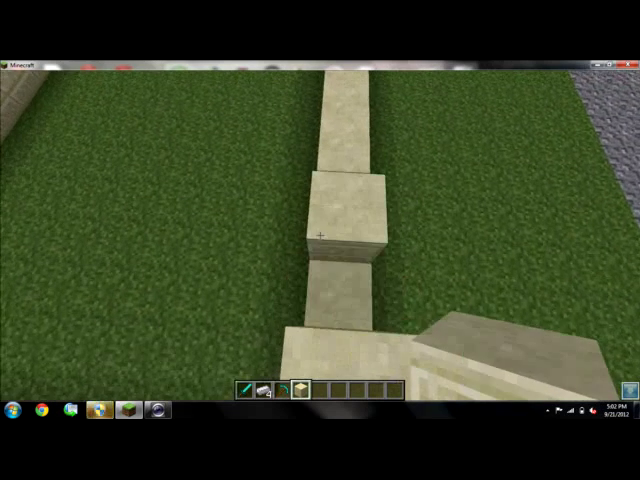
right_click(320, 235)
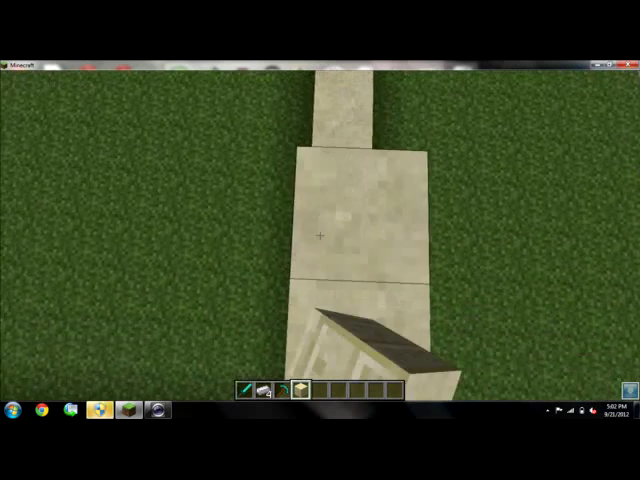
right_click(320, 235)
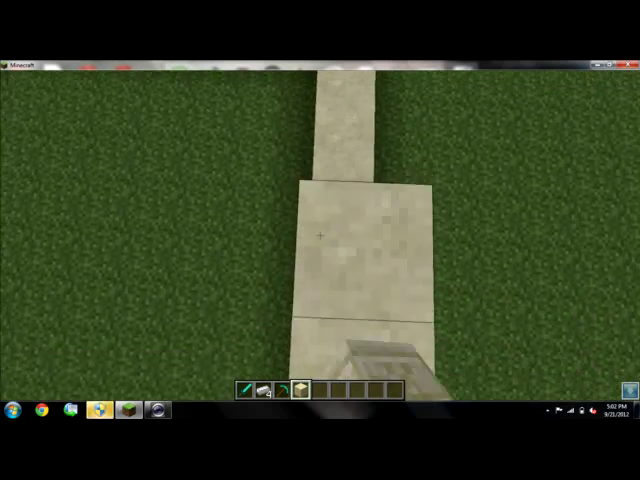
right_click(320, 235)
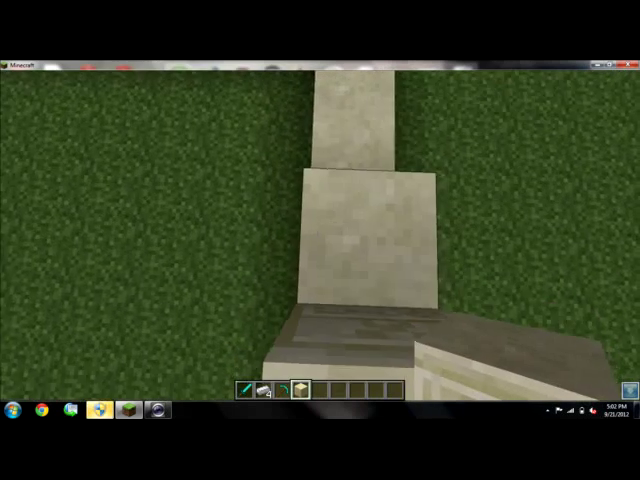
right_click(320, 235)
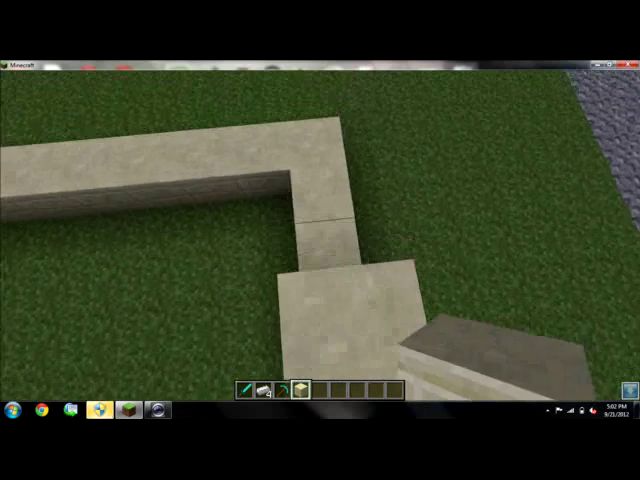
right_click(320, 235)
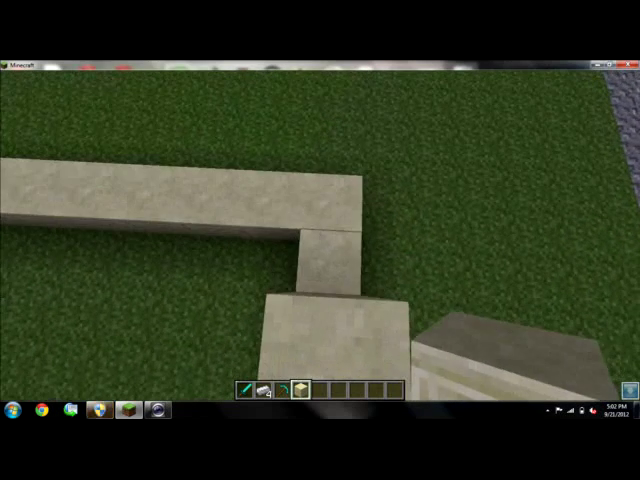
Add sandstone at the wall corner and stack more onto the corner pillar.
right_click(320, 240)
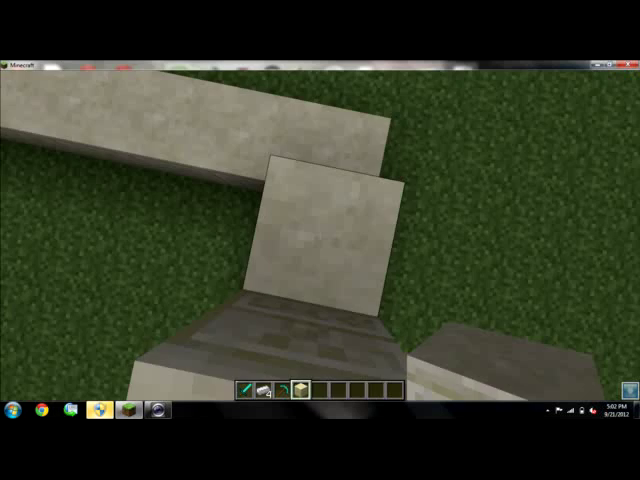
right_click(320, 240)
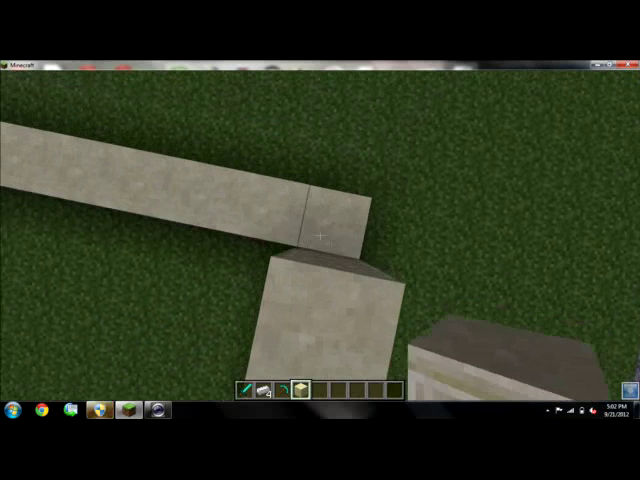
right_click(320, 235)
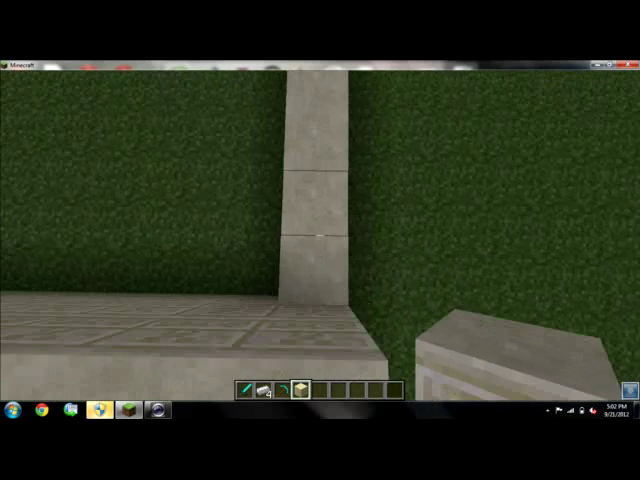
right_click(320, 235)
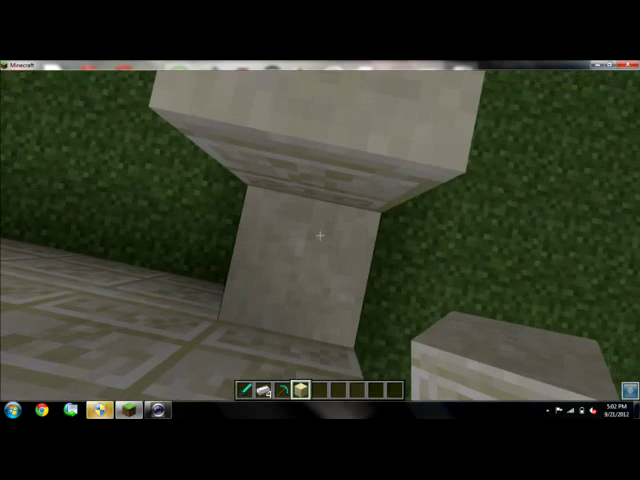
right_click(320, 235)
right_click(320, 235)
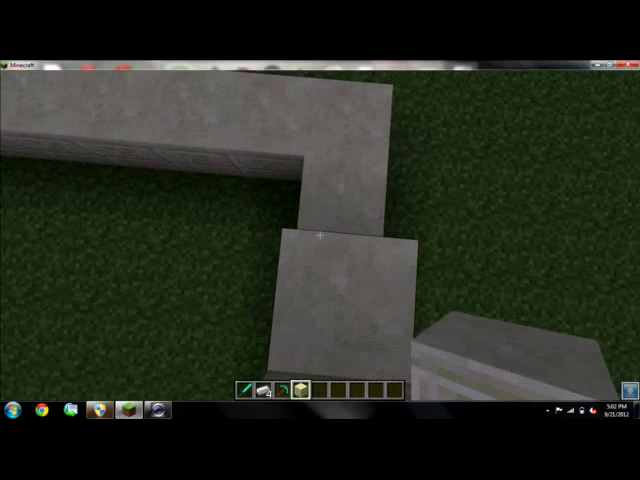
Add sandstone to the wall and beside and in front of the pillar.
right_click(320, 235)
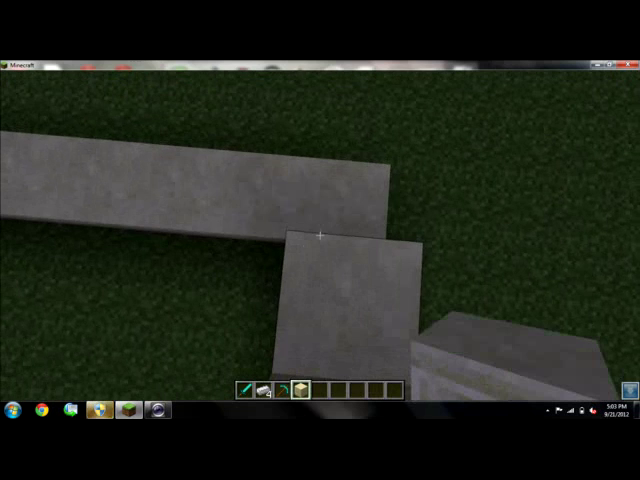
right_click(320, 235)
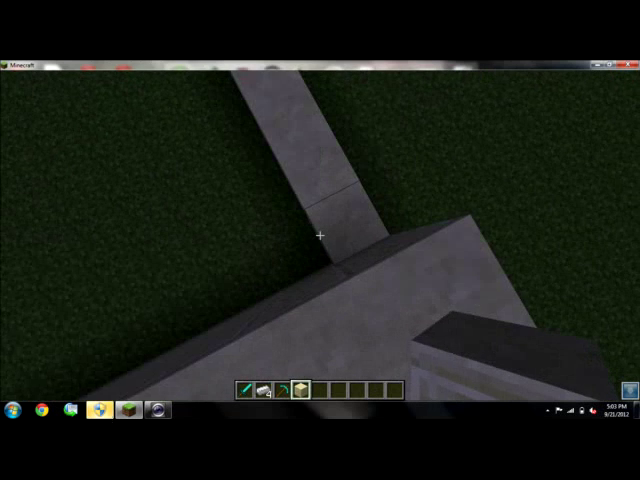
right_click(320, 235)
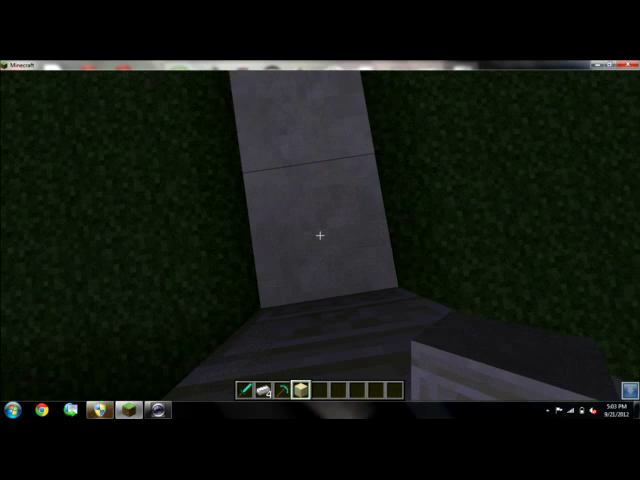
right_click(320, 235)
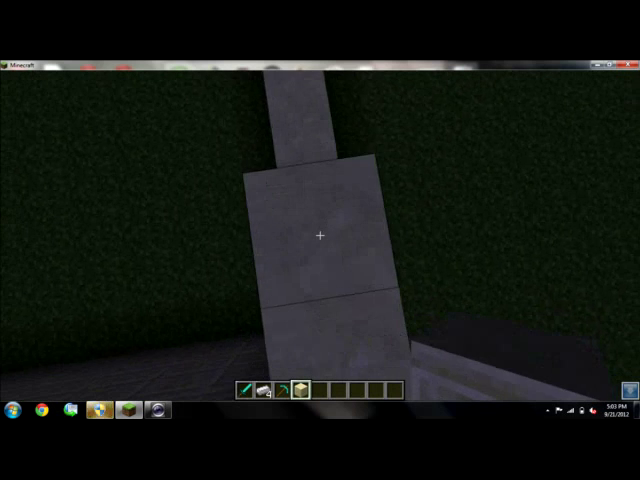
Repeatedly break and re-place the sandstone block in front of the pillar.
left_click(320, 235)
right_click(320, 235)
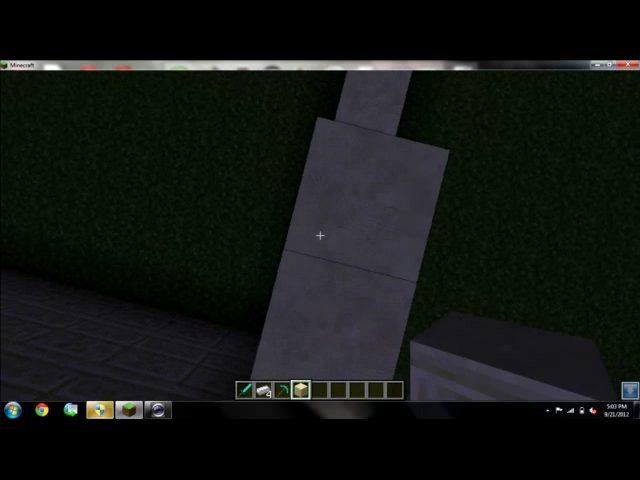
left_click(320, 235)
right_click(320, 235)
left_click(320, 235)
right_click(320, 235)
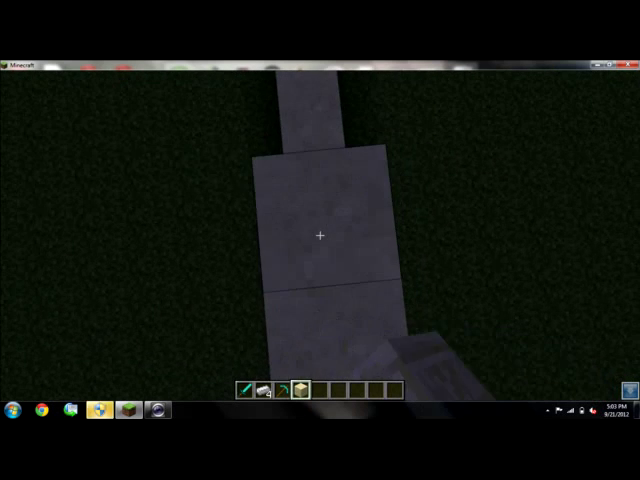
left_click(320, 235)
right_click(320, 235)
left_click(320, 235)
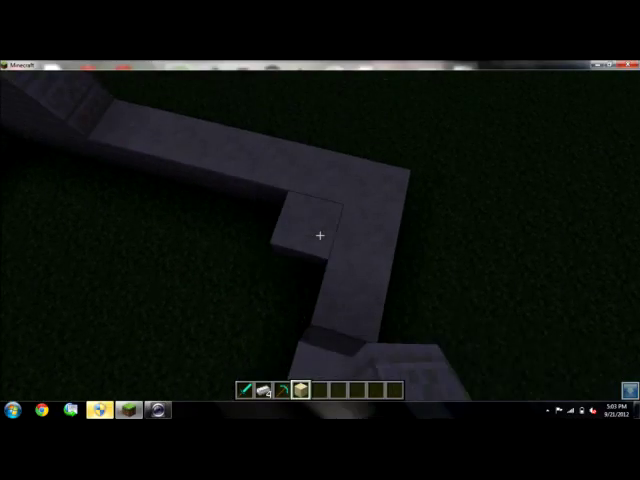
Clear the misplaced corner block and place sandstone back at the corner.
left_click(320, 235)
left_click(320, 235)
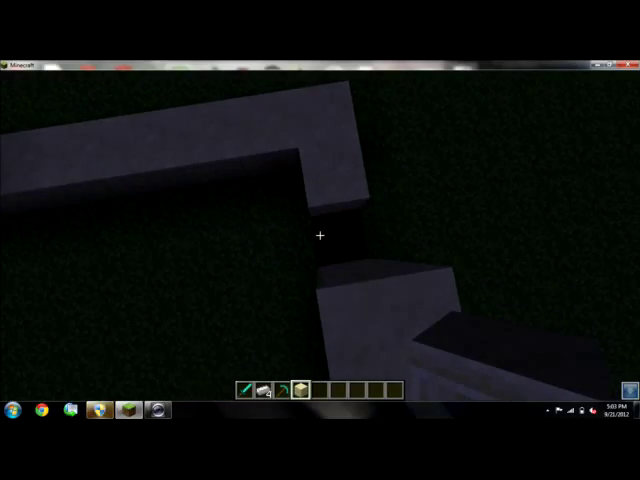
right_click(320, 235)
left_click(320, 235)
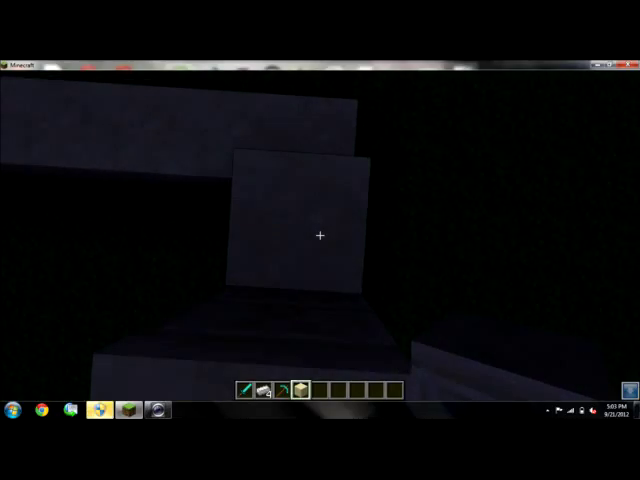
right_click(320, 235)
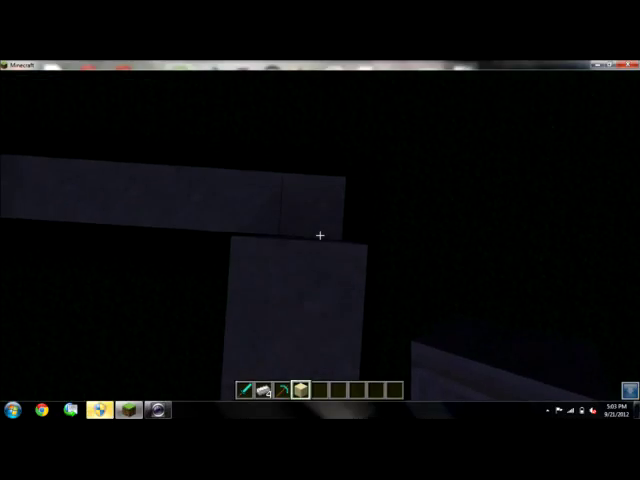
Build the sandstone column up several blocks higher.
right_click(320, 235)
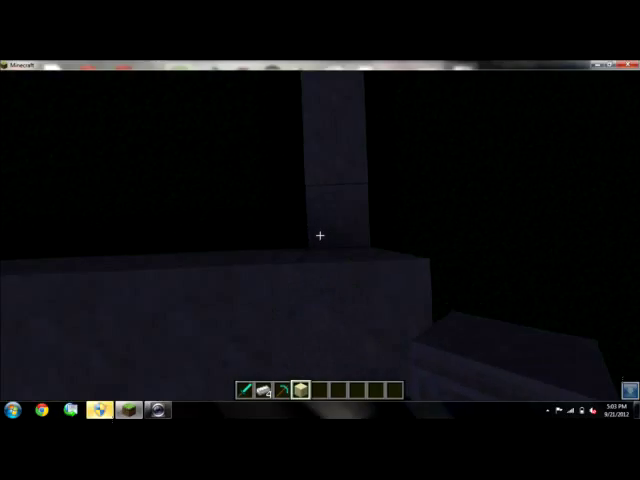
right_click(320, 235)
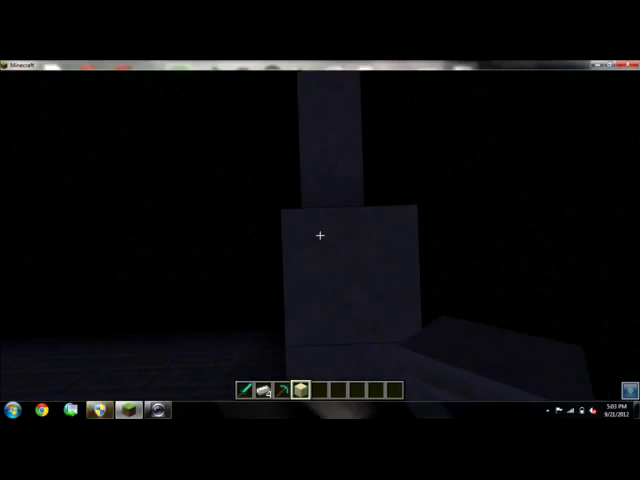
right_click(320, 235)
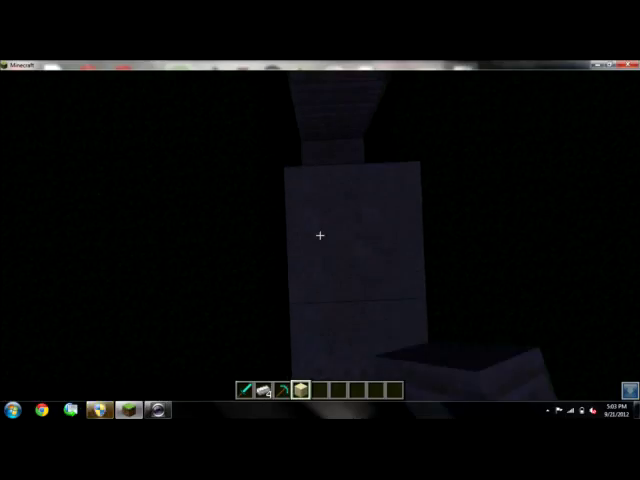
right_click(320, 235)
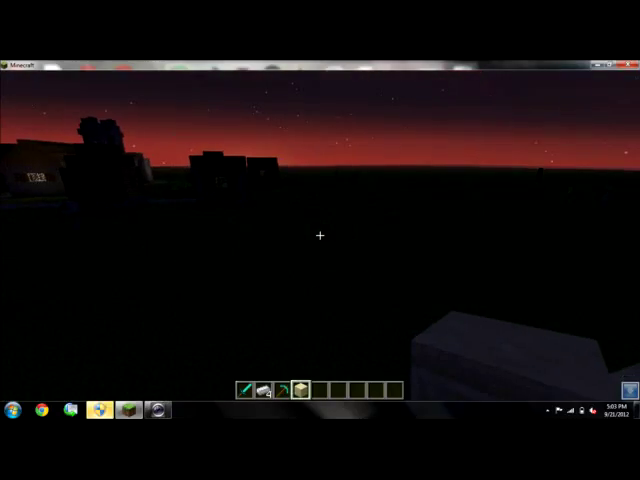
key("Escape")
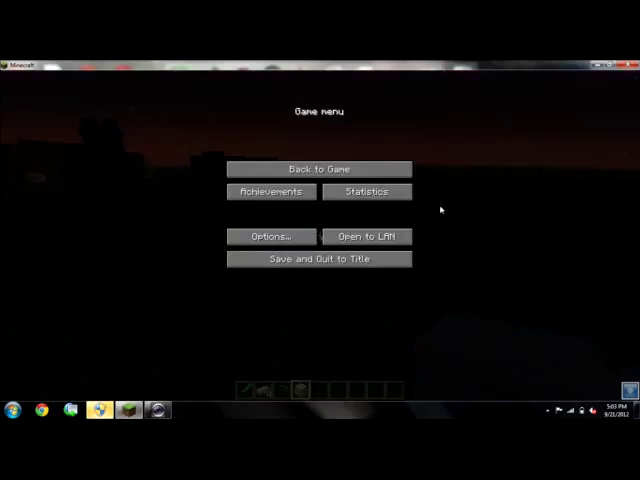
left_click(300, 236)
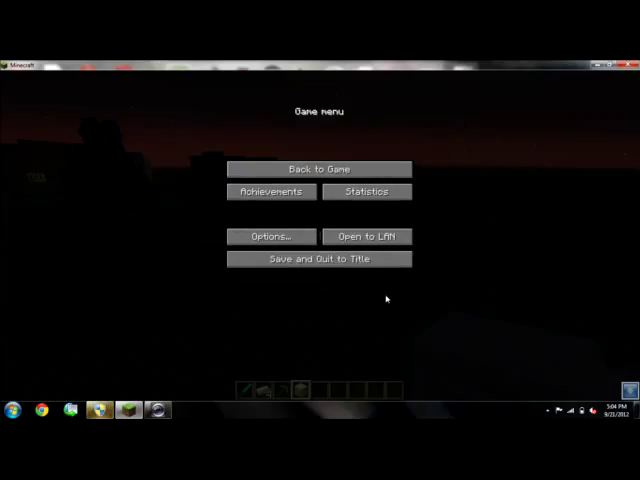
left_click(320, 169)
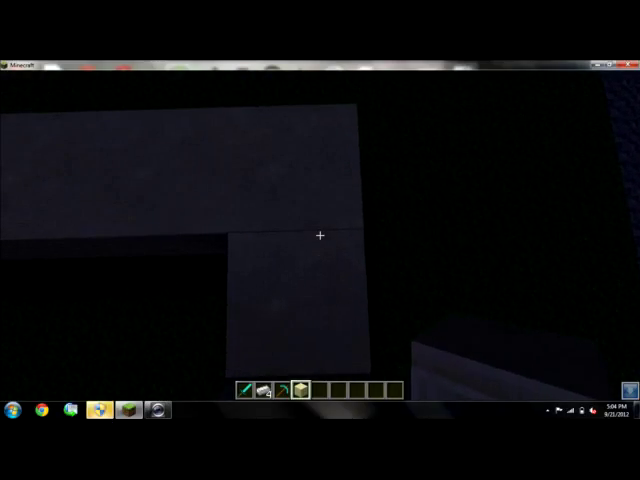
Fill the roof and column gaps with sandstone and extend the ceiling beam.
right_click(320, 235)
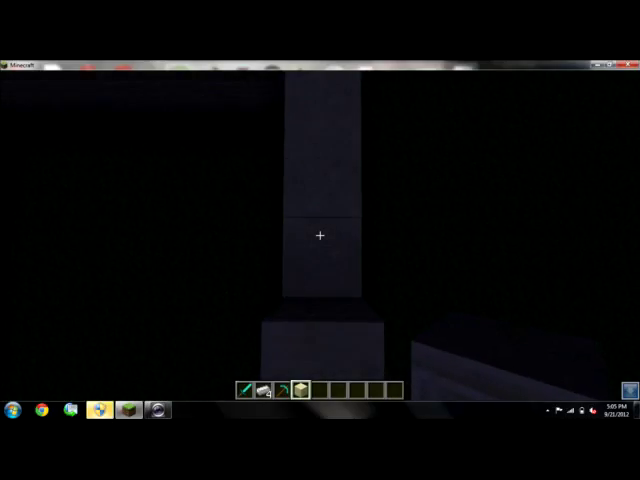
right_click(320, 235)
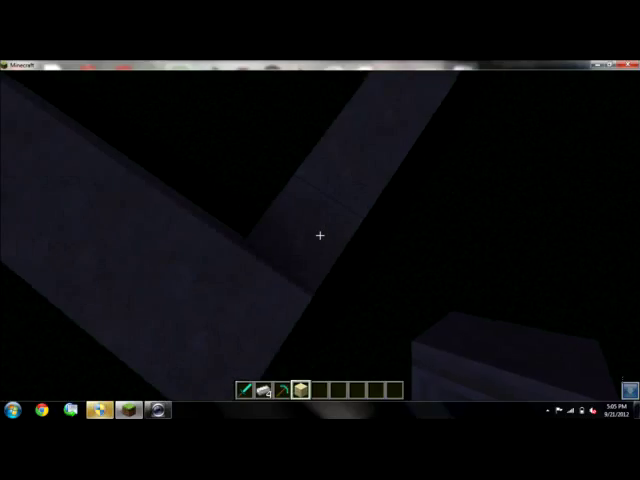
right_click(320, 235)
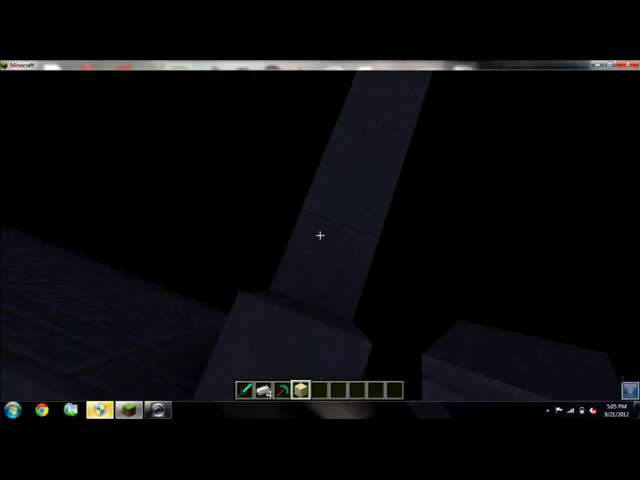
right_click(320, 235)
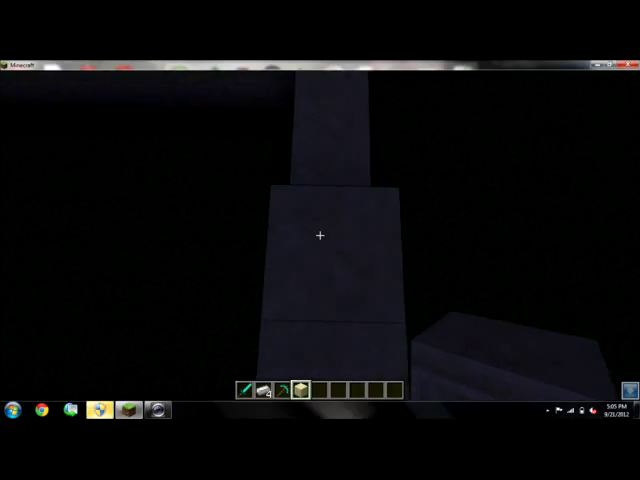
right_click(320, 235)
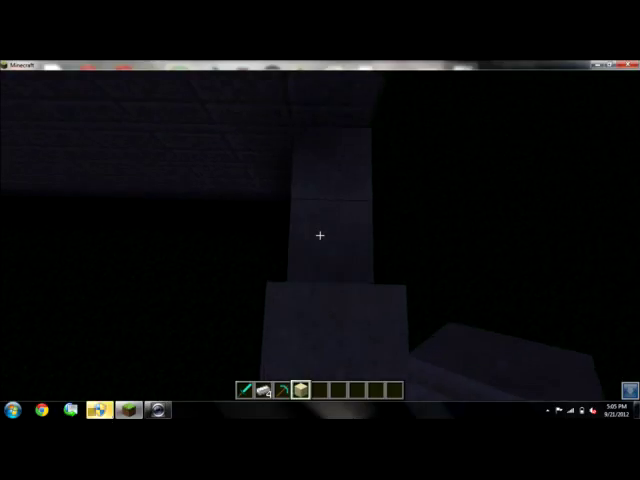
right_click(320, 235)
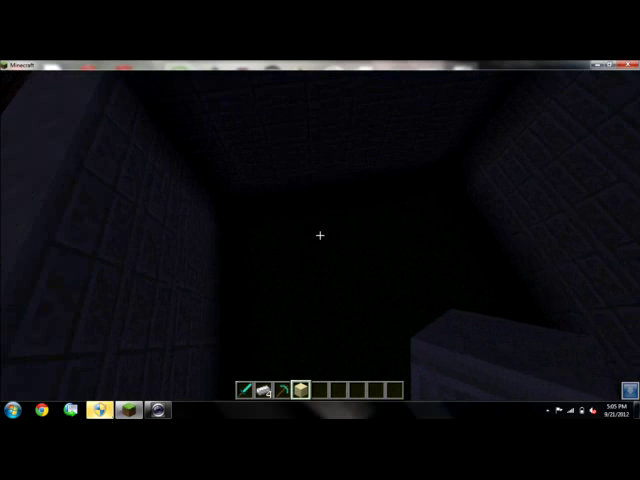
key("e")
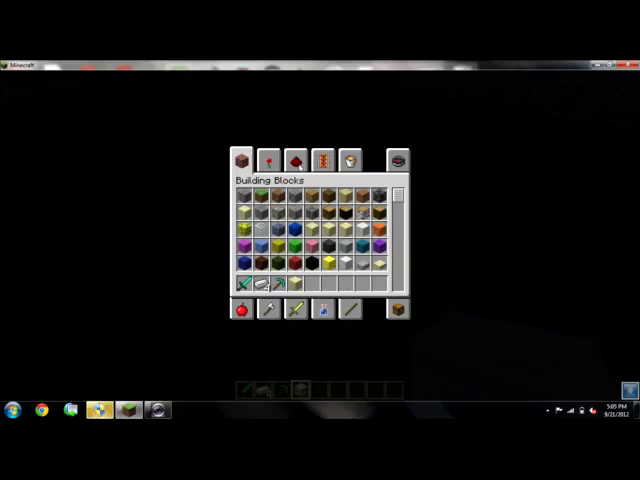
Add the crafting table and ender chest from Decoration Blocks to the hotbar.
left_click(296, 161)
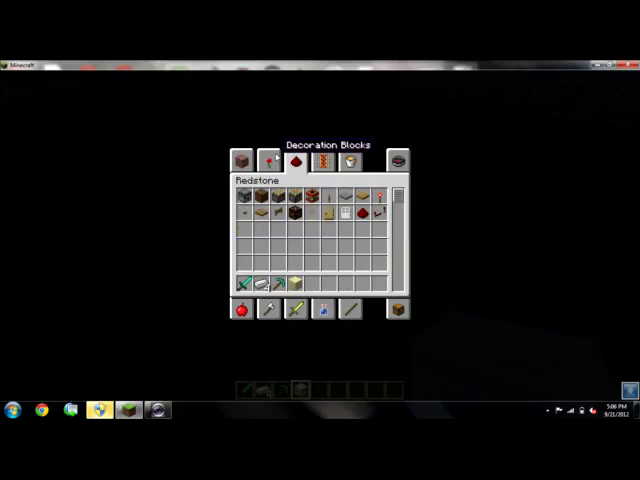
left_click(268, 162)
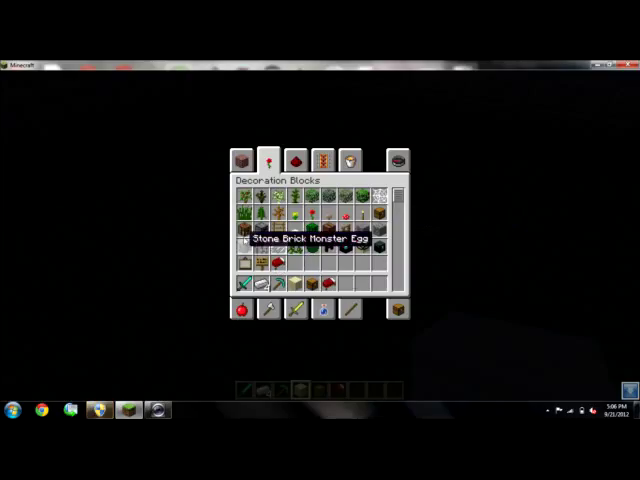
left_click(250, 230)
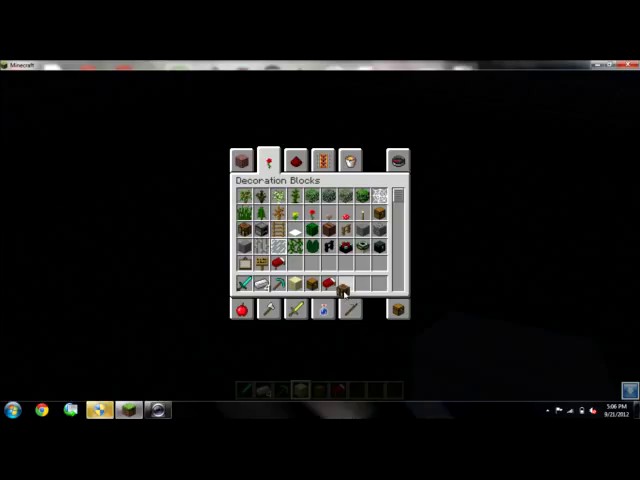
left_click(344, 286)
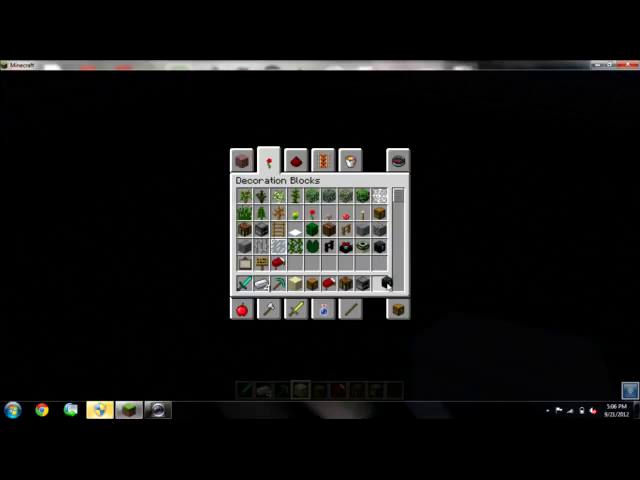
left_click(381, 284)
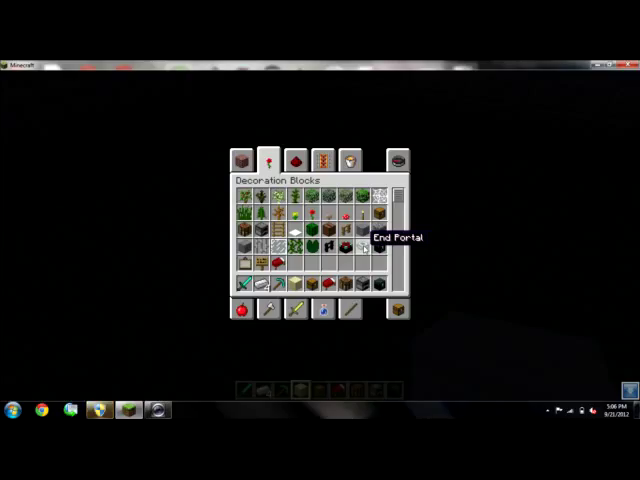
key("e")
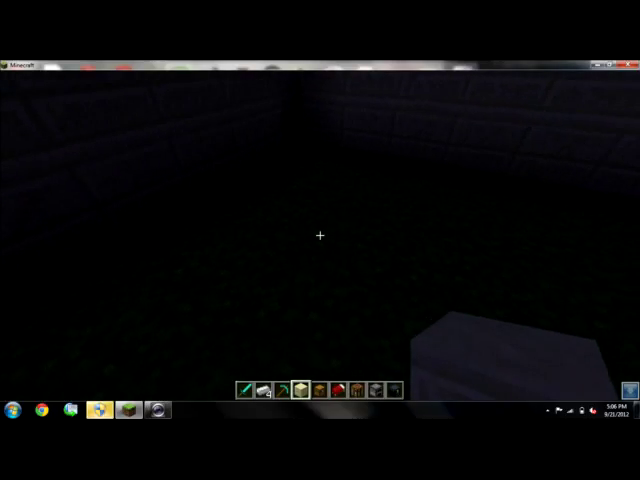
Place the ender chest from hotbar slot 8 in the room's corner and open it.
key("8")
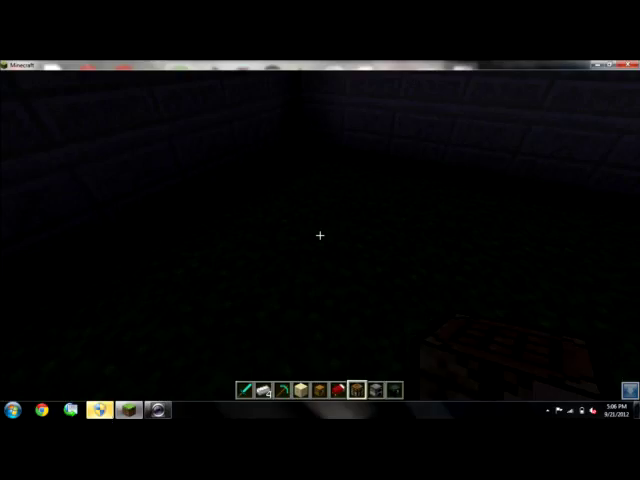
right_click(320, 235)
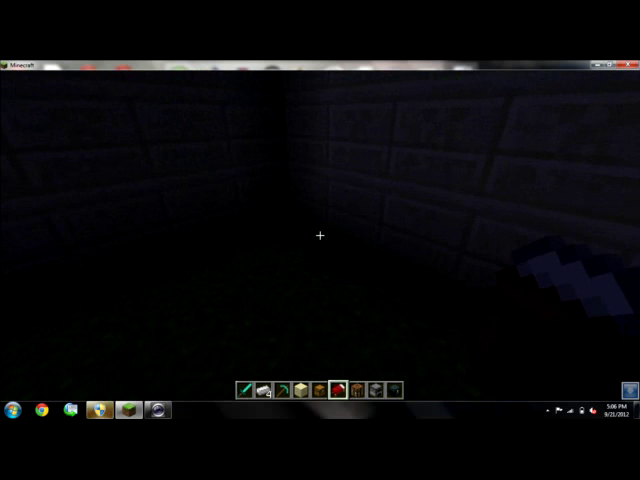
scroll(320, 235, "down", 3)
right_click(320, 235)
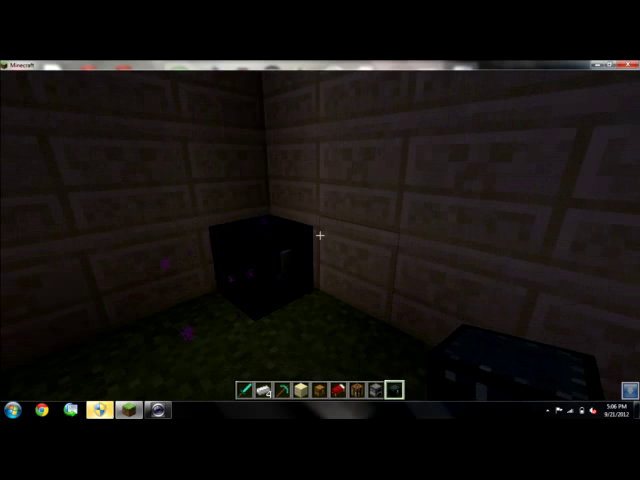
left_click(320, 235)
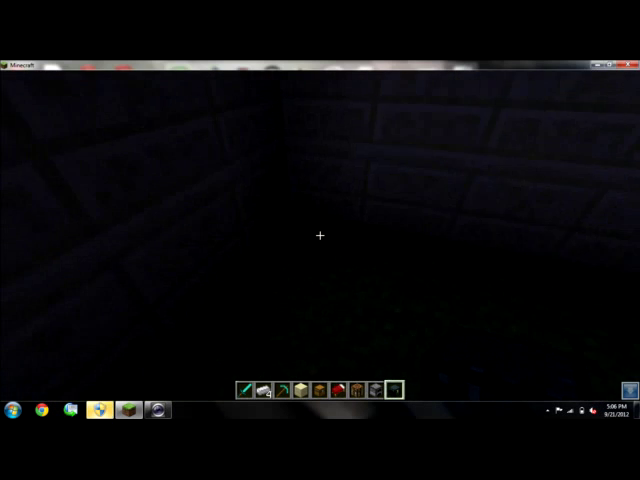
right_click(320, 235)
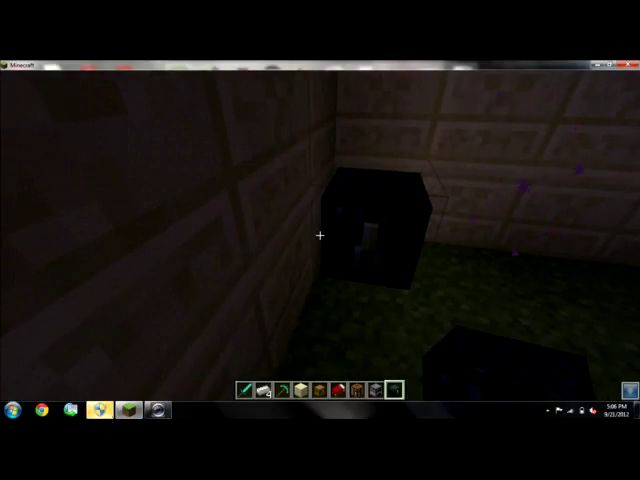
right_click(320, 235)
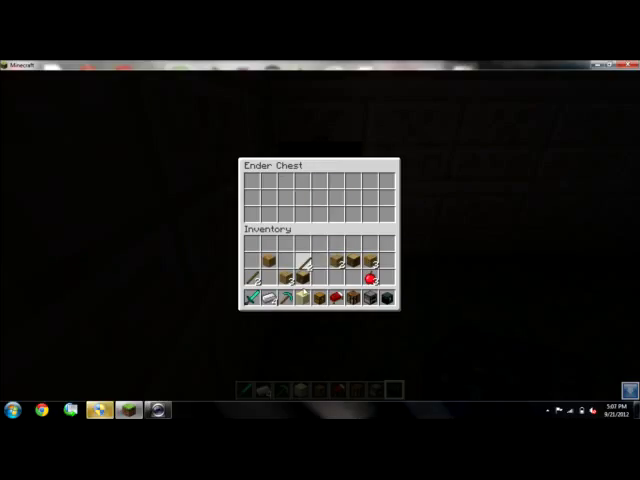
Pick up the red bed item from the hotbar to store it.
left_click(268, 297)
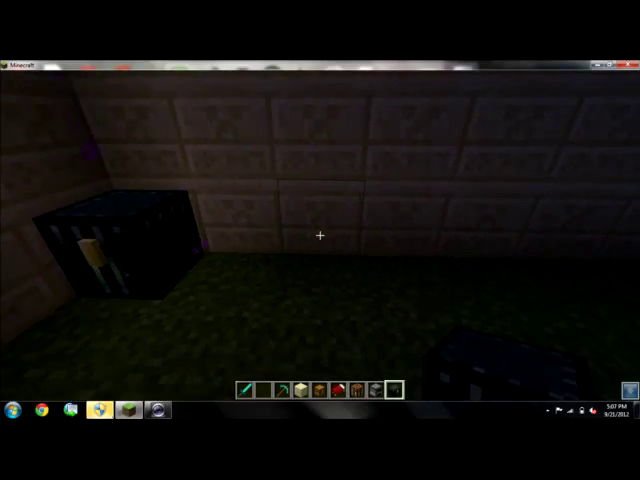
scroll(320, 235, "up", 3)
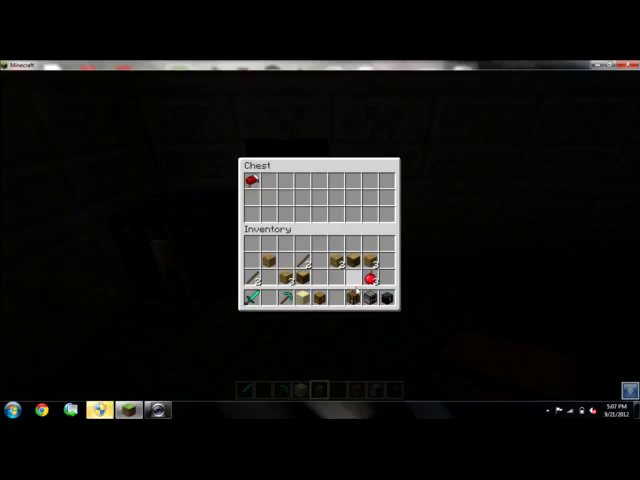
Store the hotbar's ender chest in the chest's second slot.
left_click(355, 297)
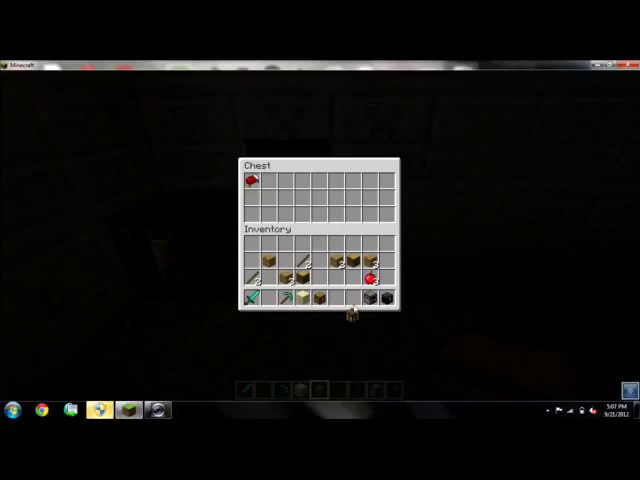
left_click(355, 298)
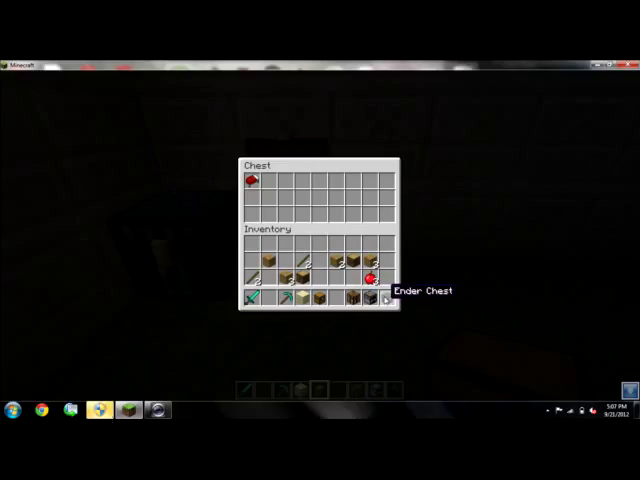
left_click(387, 297)
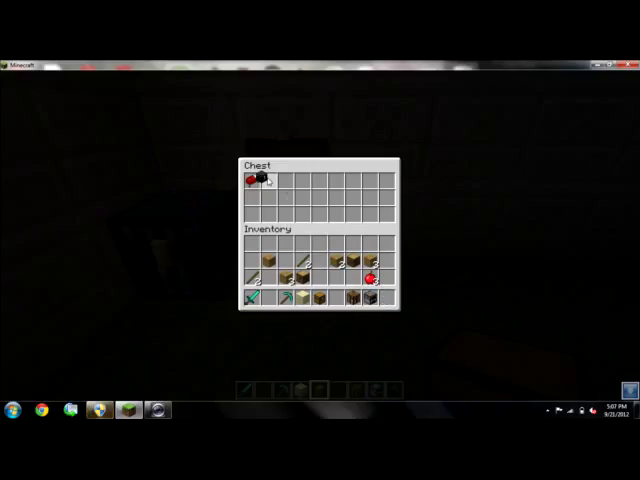
left_click(268, 182)
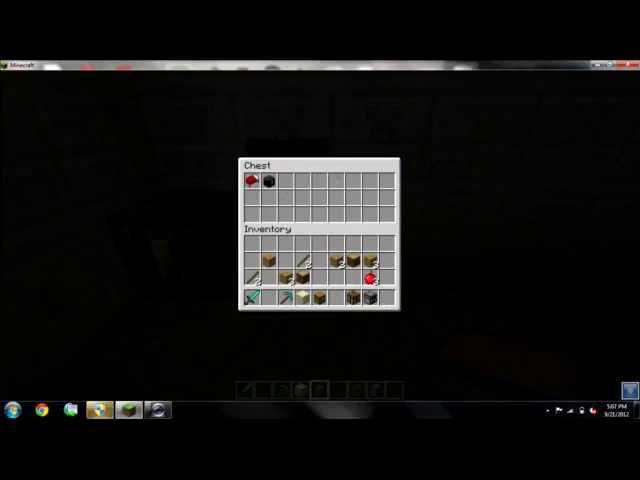
left_click(158, 410)
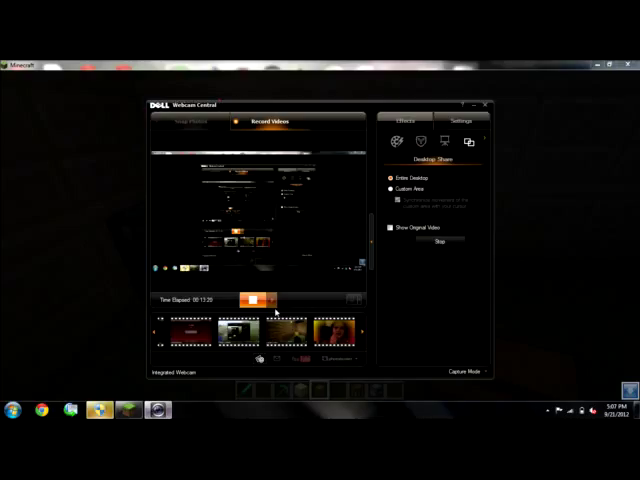
Minimize the Dell Webcam Central window to return to Minecraft.
left_click(478, 107)
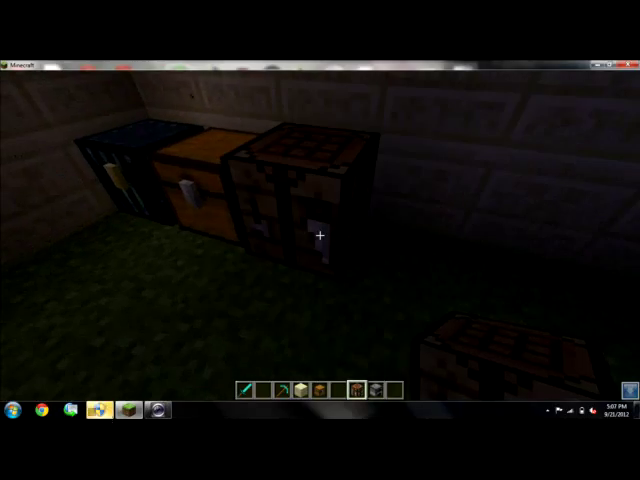
scroll(320, 235, "down", 2)
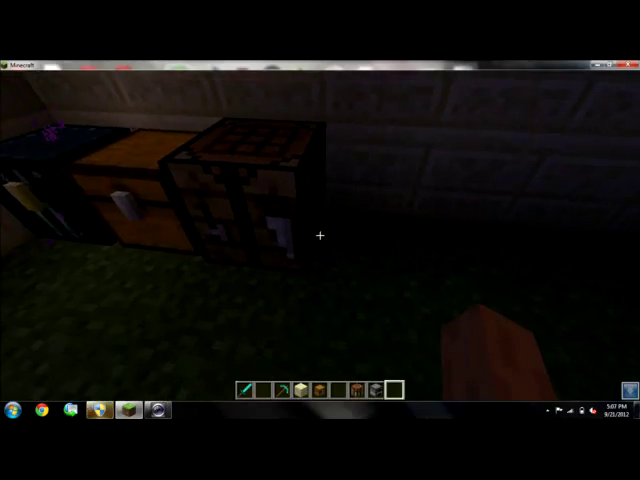
scroll(320, 235, "up", 1)
Place a furnace beside the crafting table, then move a spare crafting table into the chest.
right_click(320, 235)
key("s")
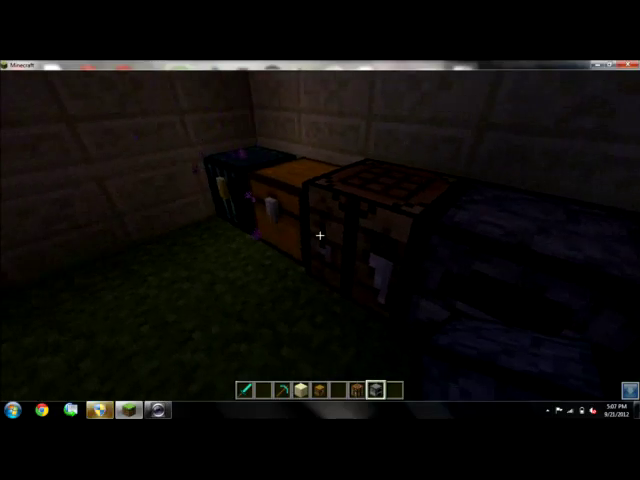
right_click(320, 235)
left_click(353, 297)
left_click(352, 278)
left_click(347, 278)
left_click(336, 180)
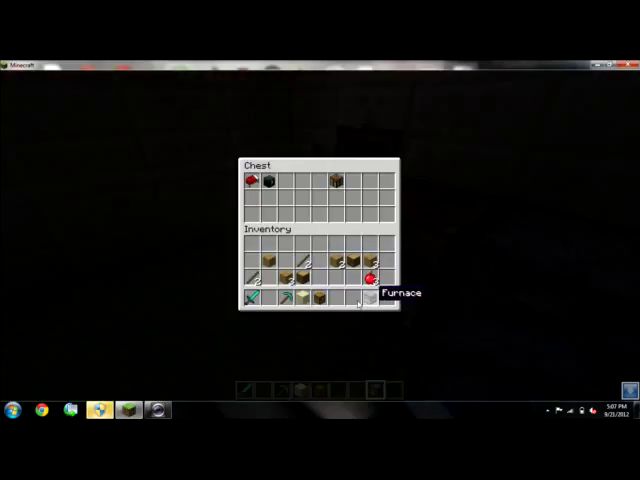